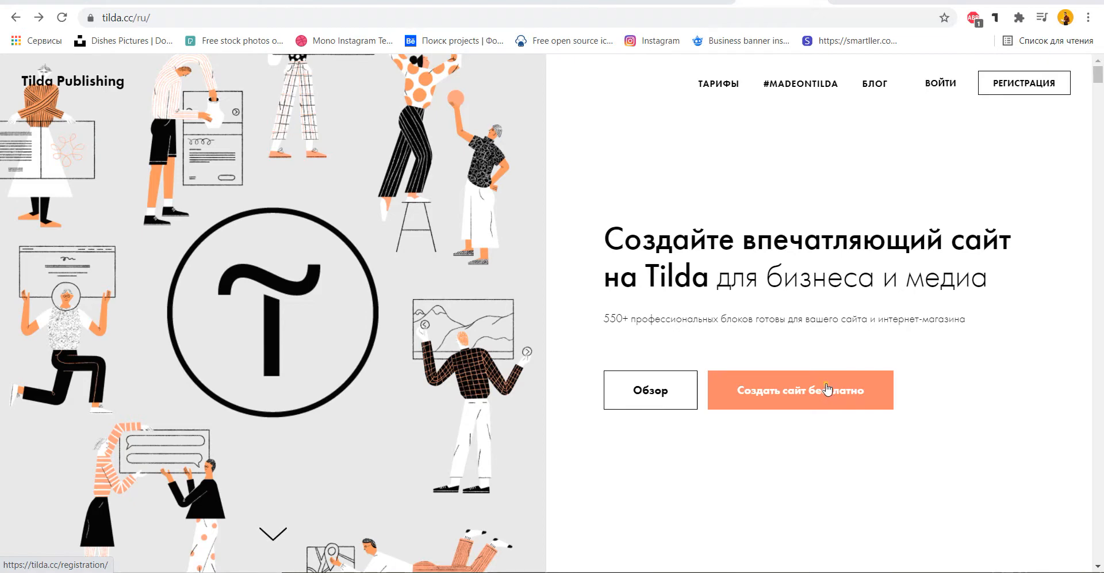
- Go to the account's site list and open the "Blank page" of the site МЕНІҢ САЙТТАРЫМ for editing
left_click(939, 79)
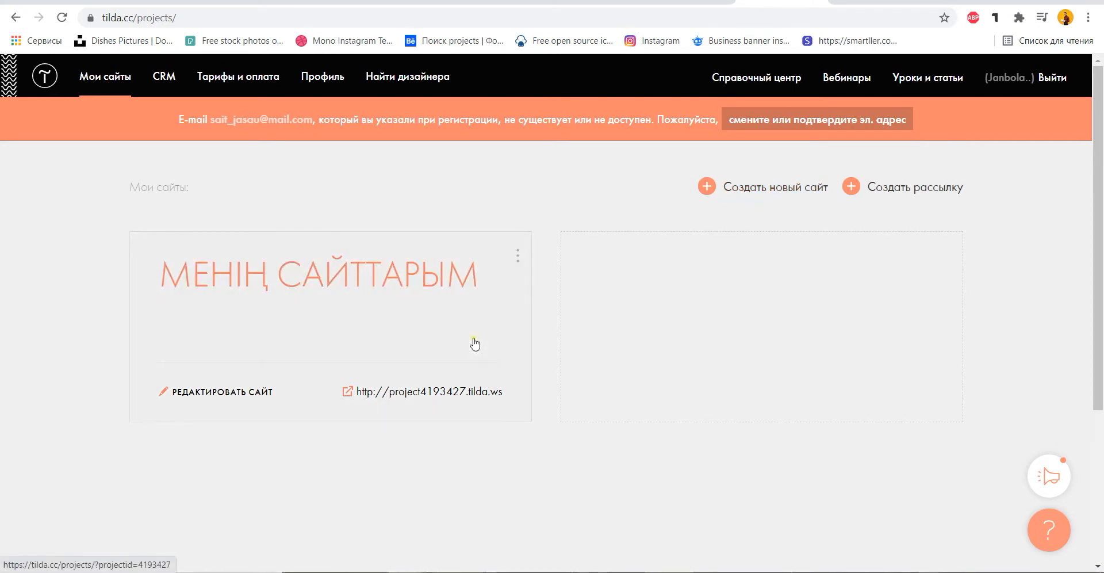
left_click(332, 300)
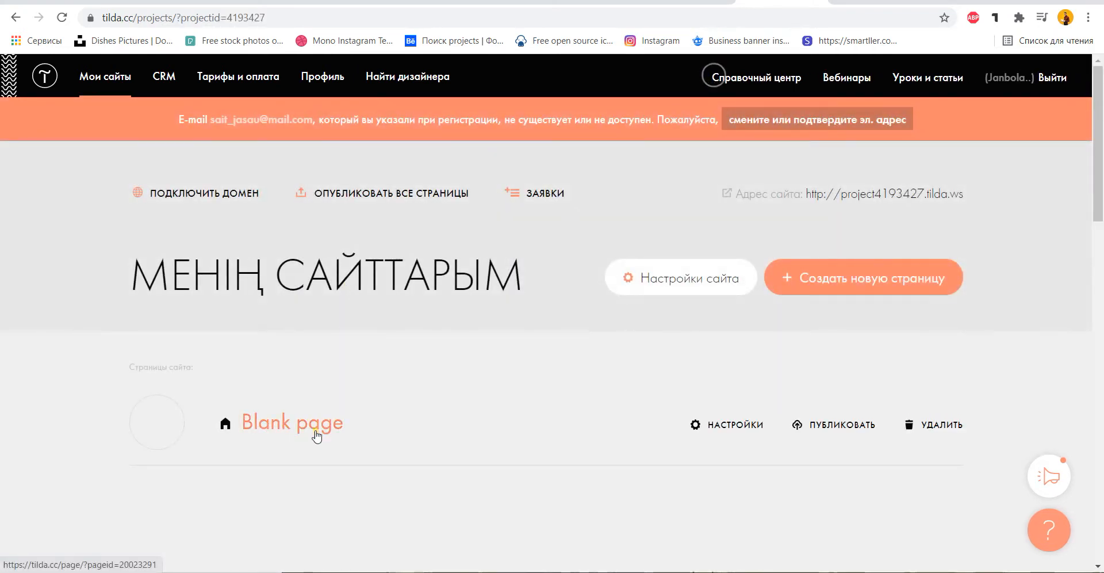
left_click(335, 431)
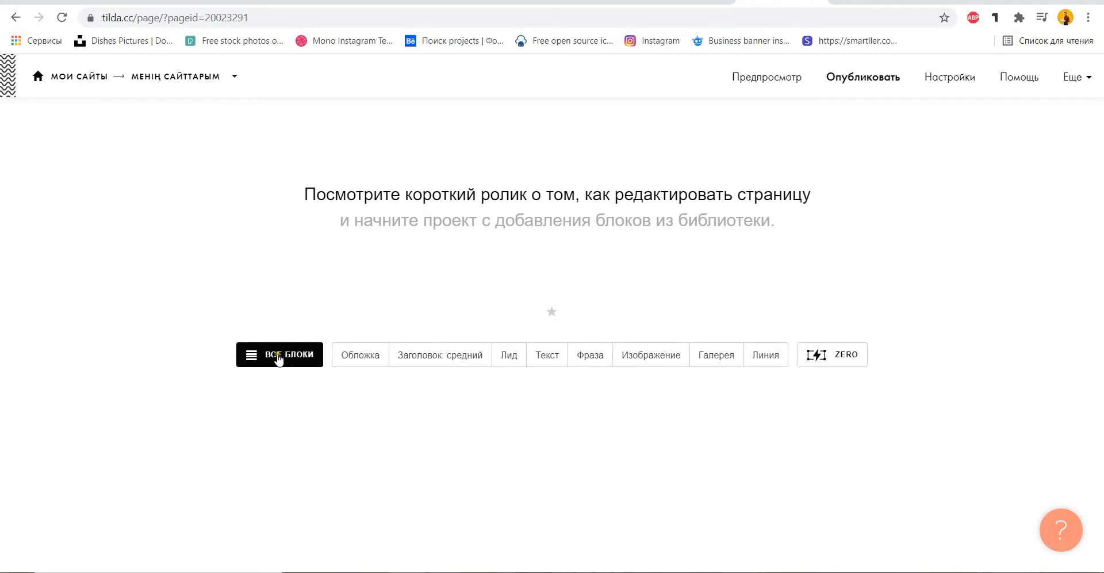
- Add the ME203A menu block with two descriptions from the block library's Меню category to the page
left_click(277, 357)
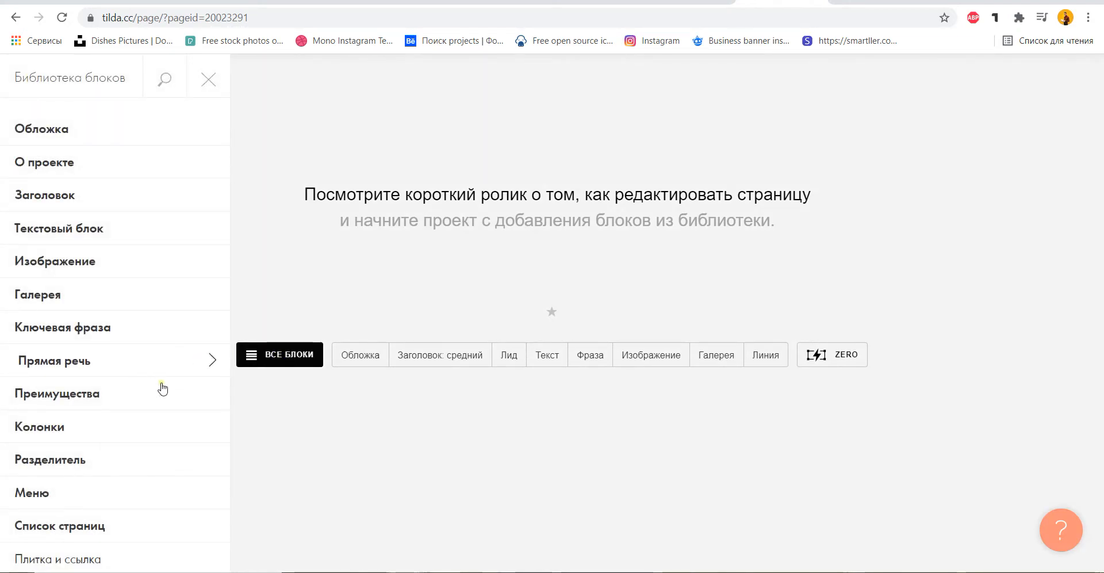
left_click(107, 494)
scroll(377, 293, "down", 4)
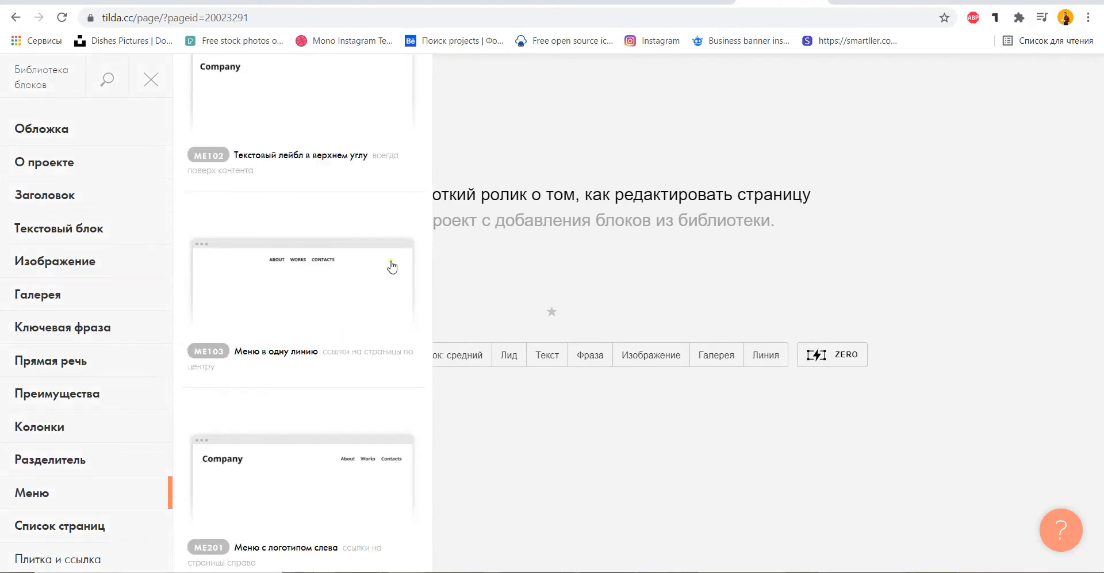
scroll(389, 264, "down", 10)
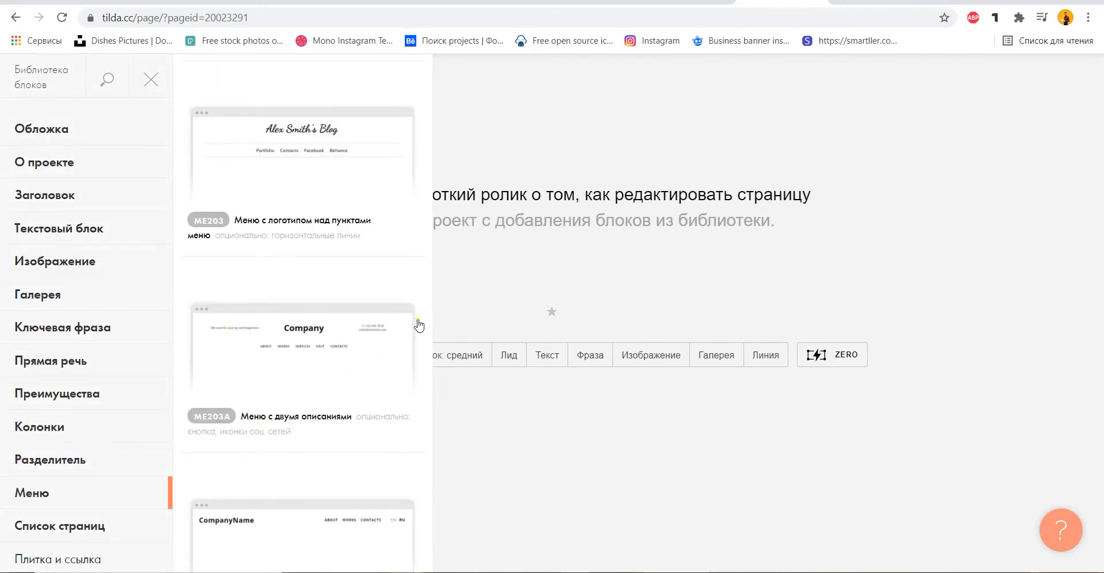
left_click(279, 375)
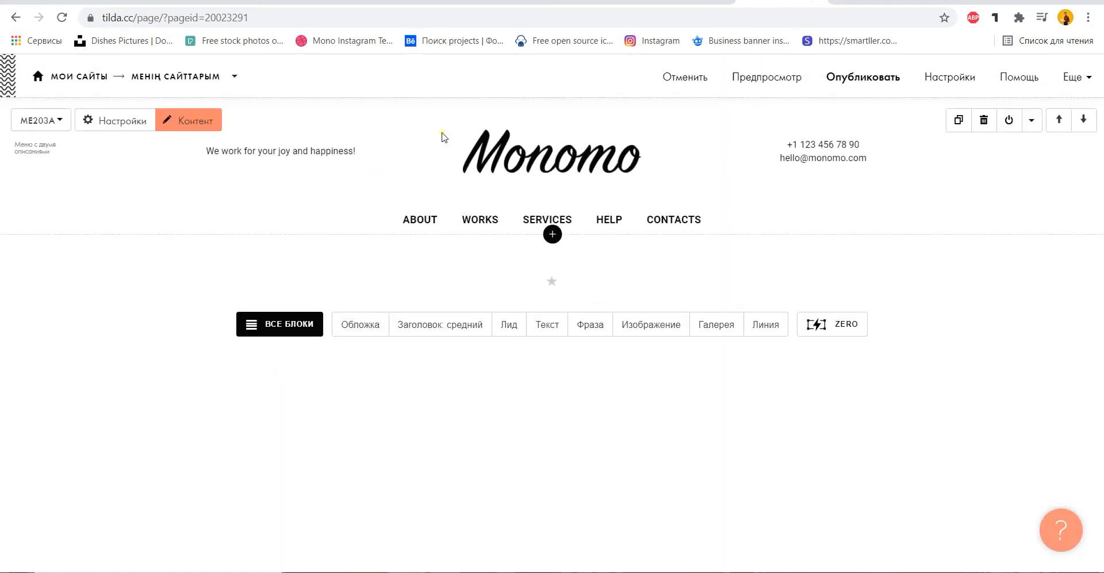
left_click(554, 235)
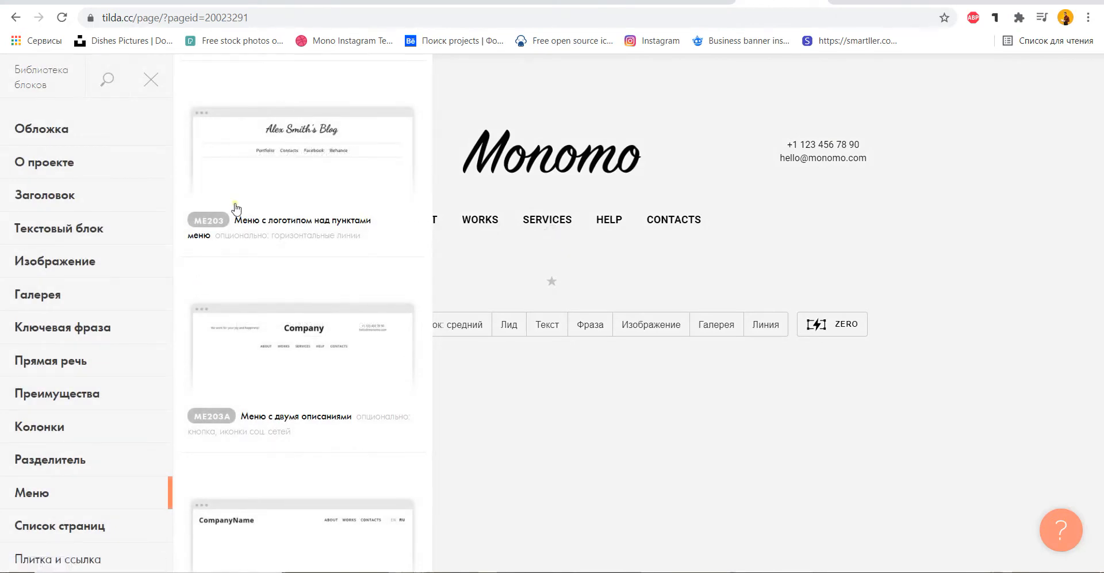
left_click(700, 138)
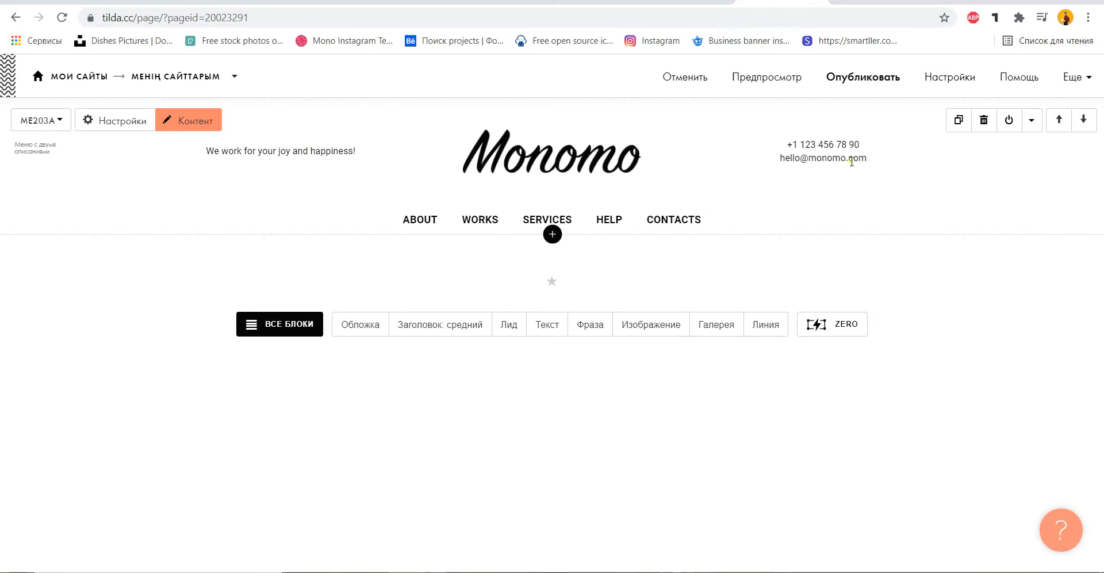
- Open the content settings of the ME203A menu block and expand its list of menu items
left_click(205, 120)
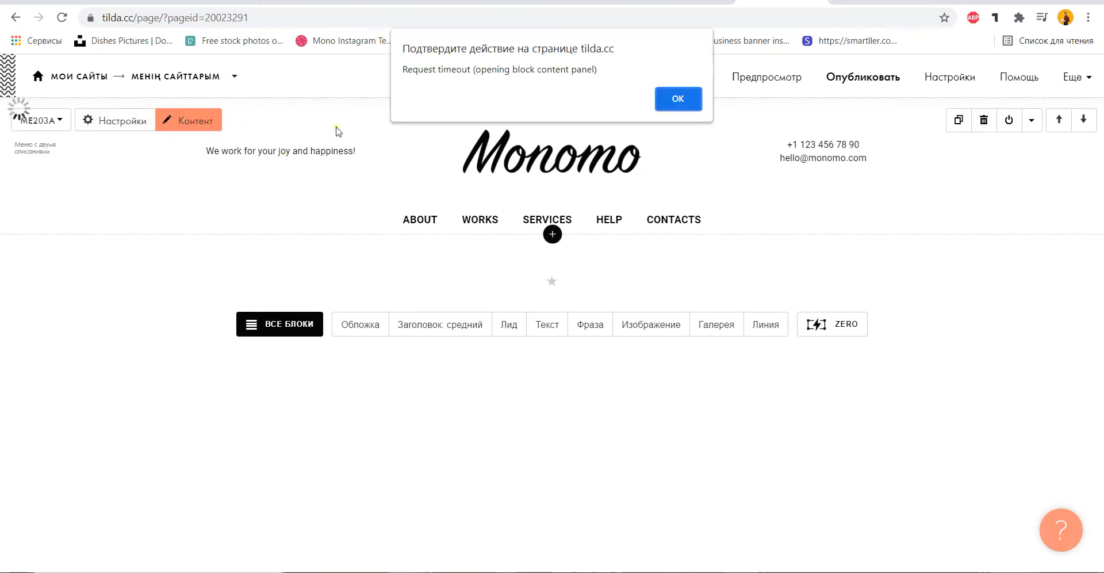
left_click(682, 101)
left_click(667, 99)
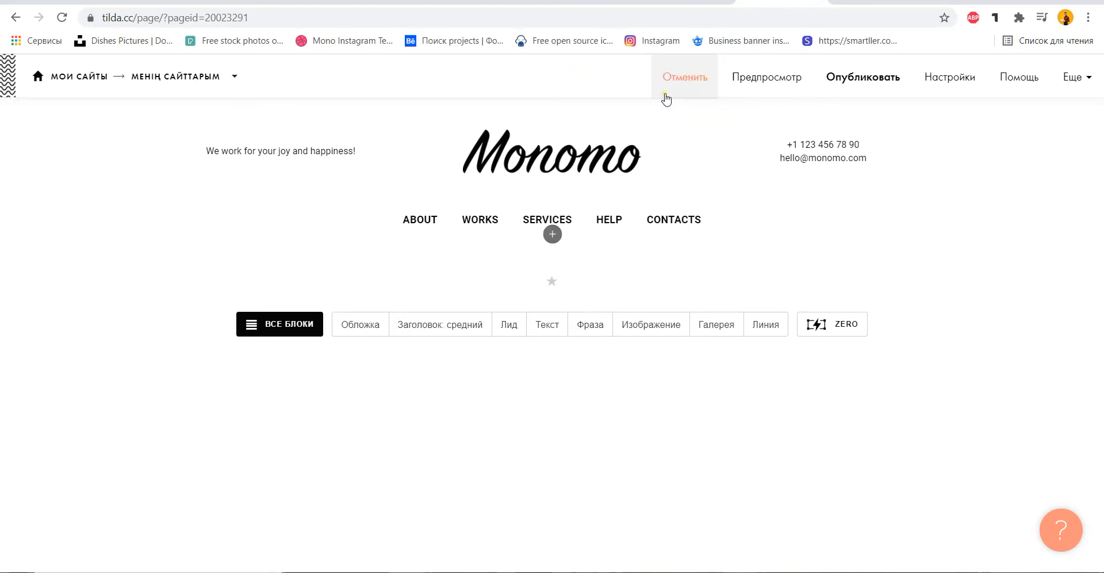
left_click(201, 123)
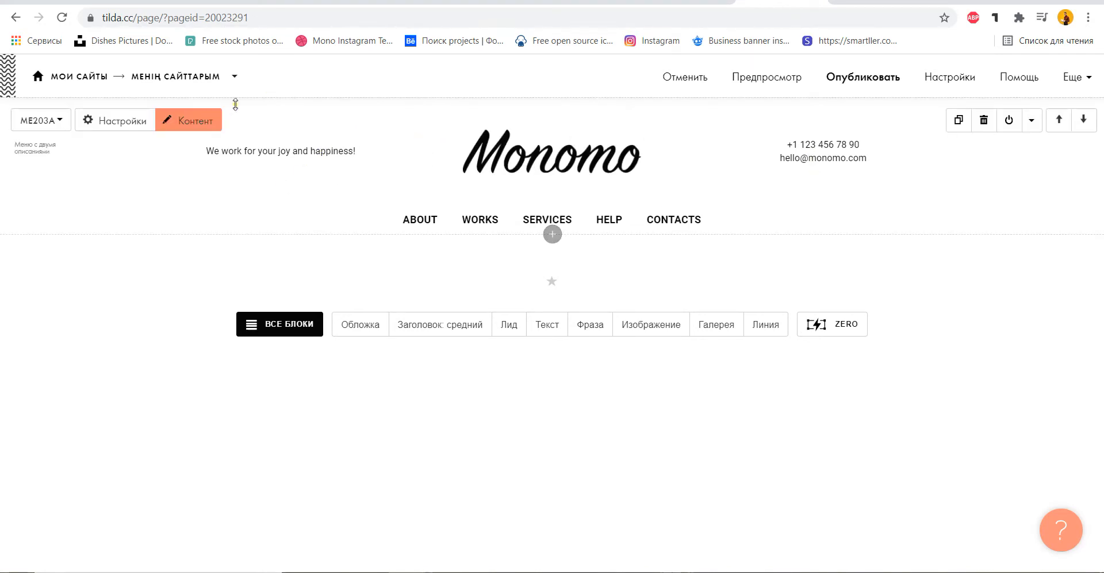
left_click(199, 120)
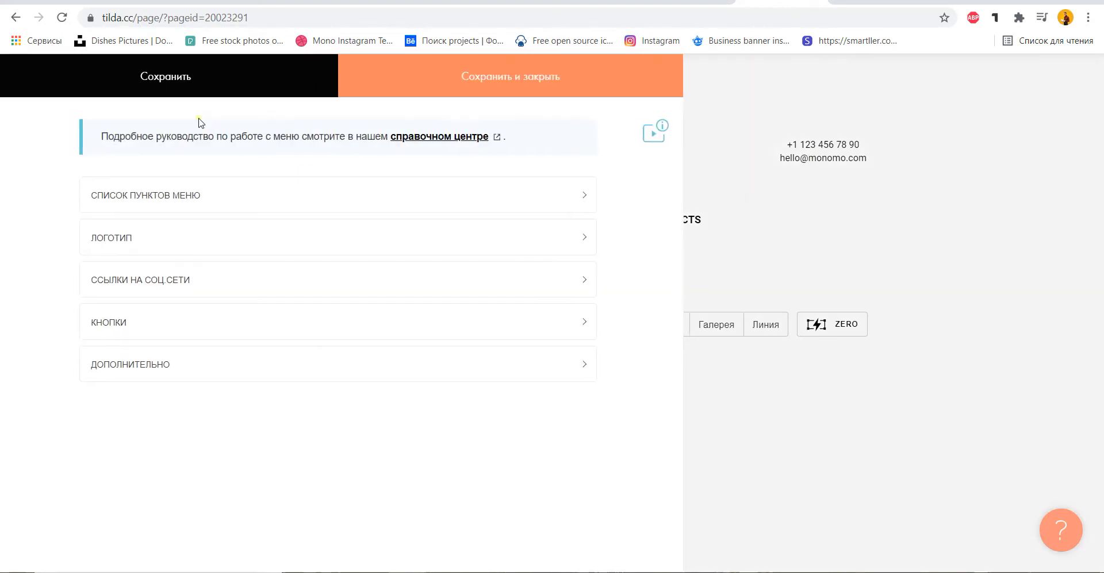
left_click(275, 196)
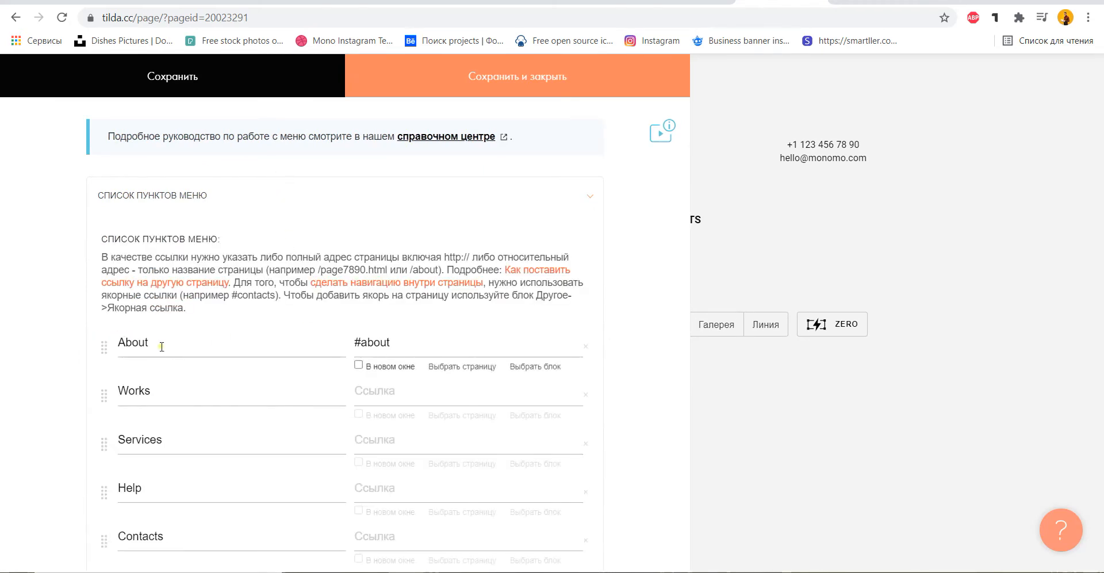
left_click_drag(373, 136, 544, 161)
left_click(620, 189)
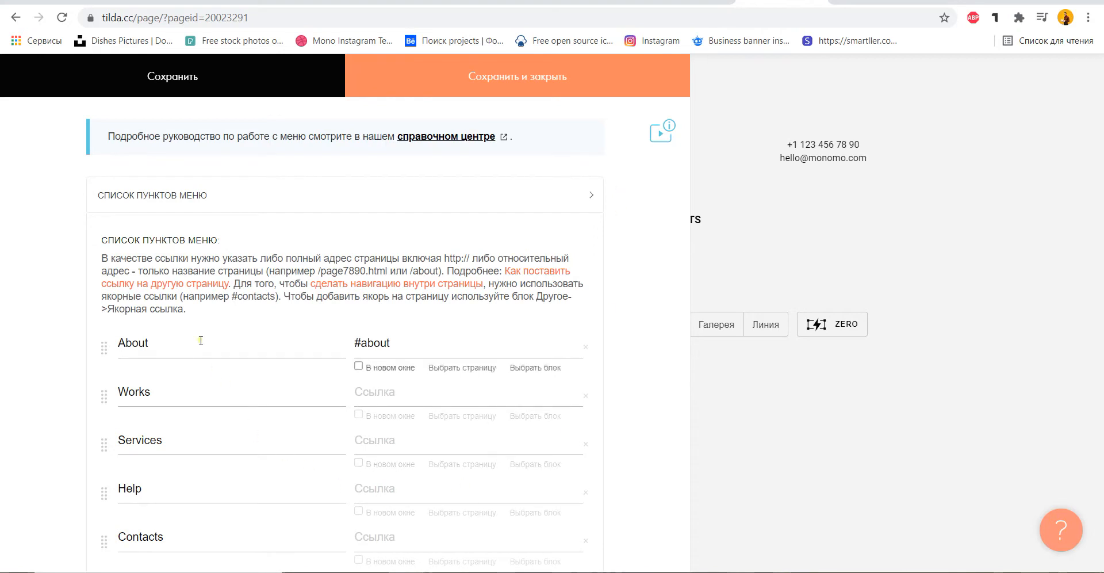
- Rename the "Works" menu item to "Жұмыстар"
left_click(193, 393)
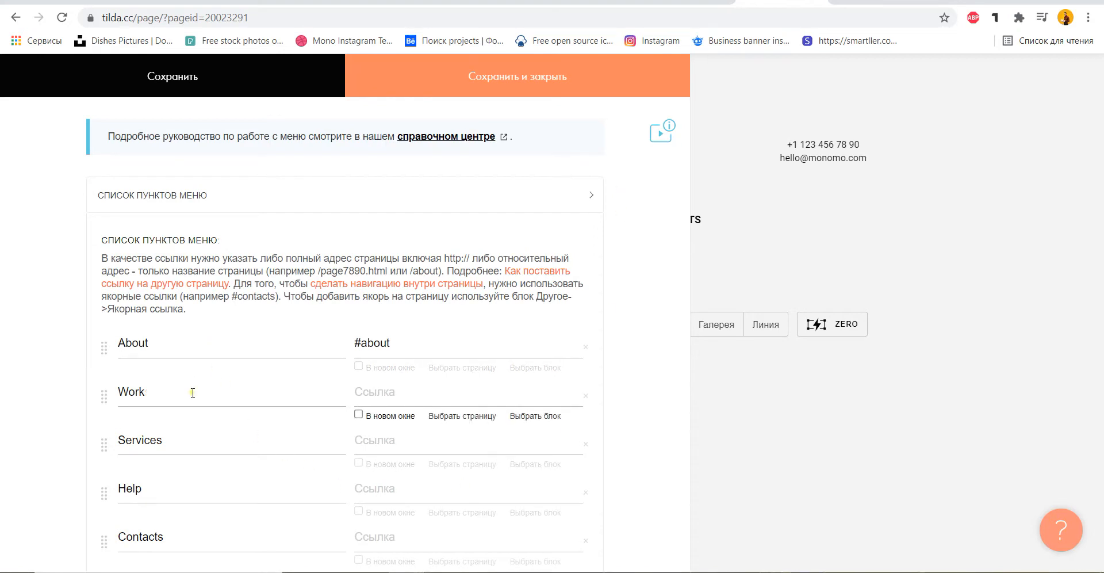
key("BackSpace")
key("BackSpace")
key("BackSpace")
key("BackSpace")
type("Ж")
key("BackSpace")
type("Жұмыстарымыз")
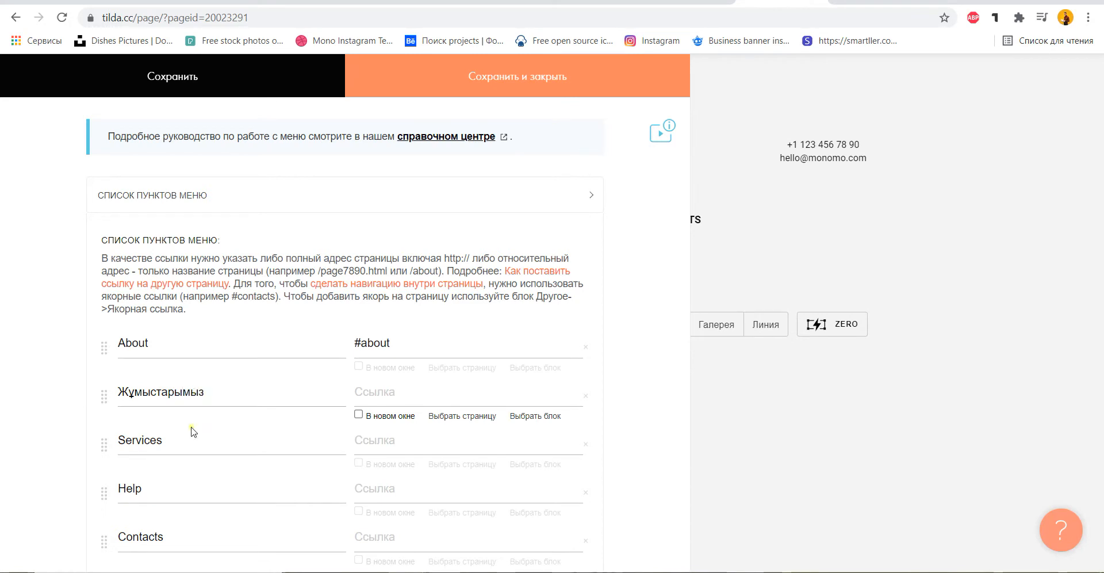
left_click(192, 447)
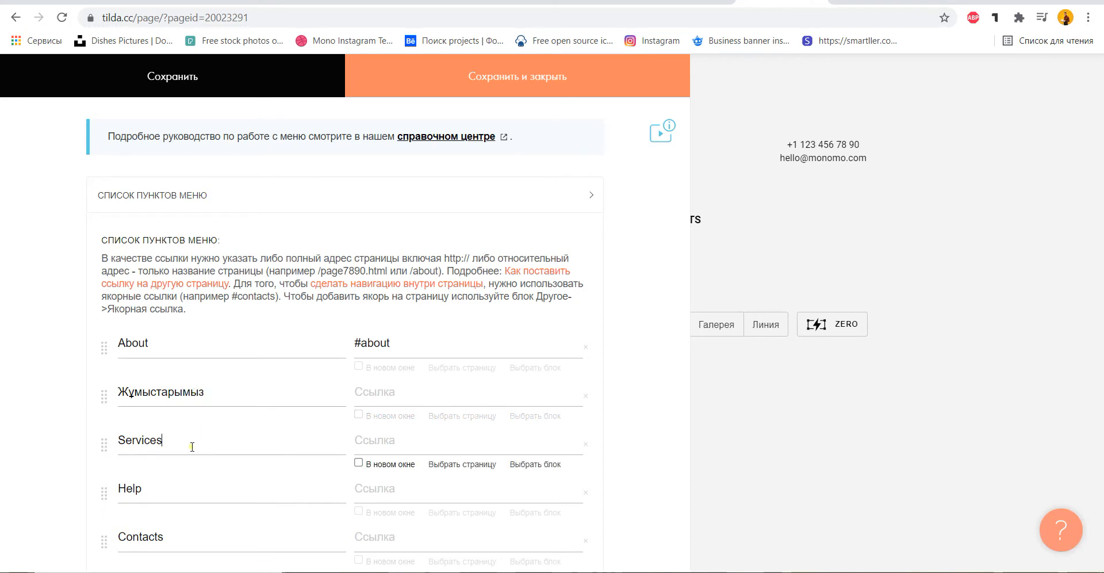
left_click(205, 388)
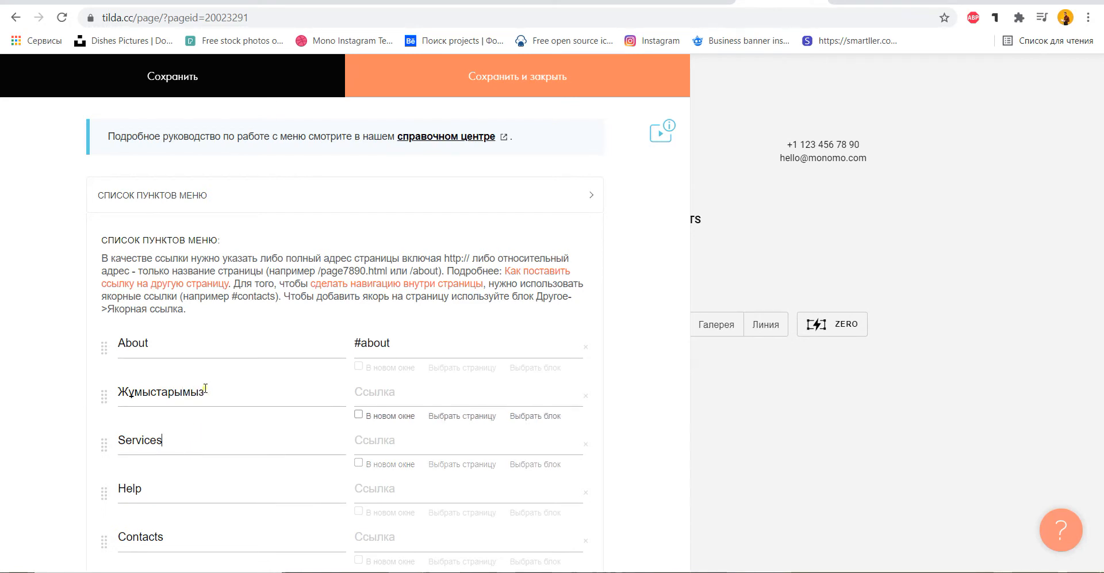
key("BackSpace")
key("BackSpace")
key("BackSpace")
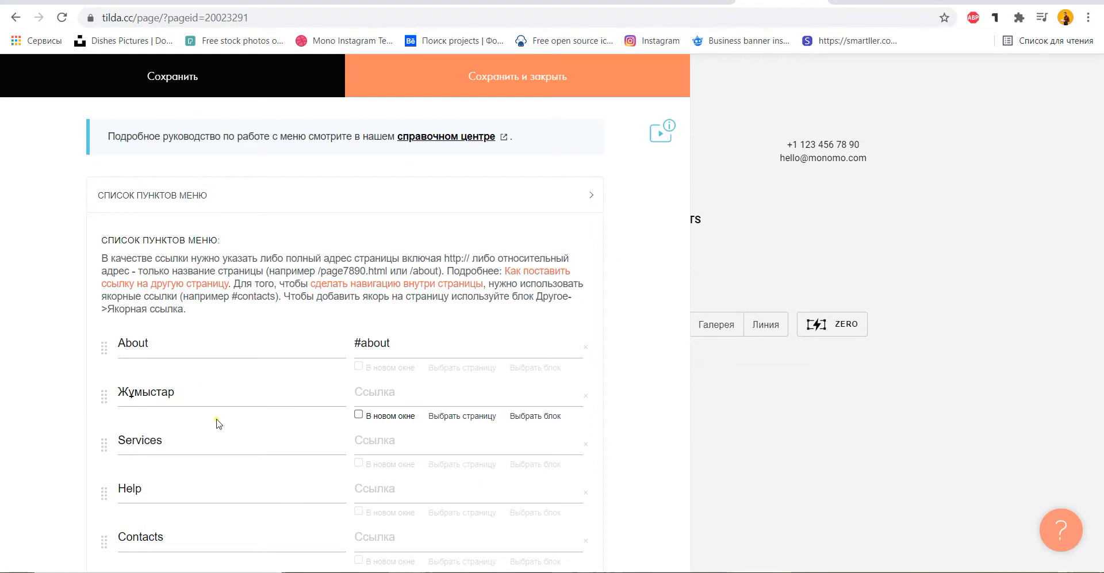
- Rename the "Services" menu item to "Сервис"
left_click(211, 438)
key("BackSpace")
key("BackSpace")
key("BackSpace")
key("BackSpace")
key("BackSpace")
key("BackSpace")
key("BackSpace")
type("С")
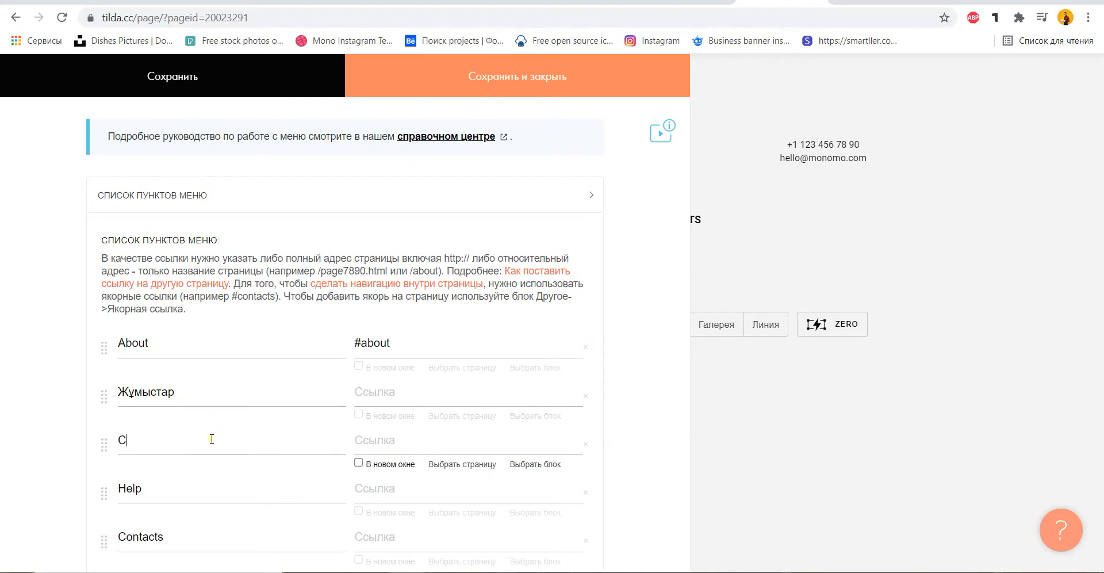
type("ер")
- Rename the "Help" menu item to "Көмек"
left_click(190, 496)
key("BackSpace")
key("BackSpace")
key("BackSpace")
key("BackSpace")
type("К")
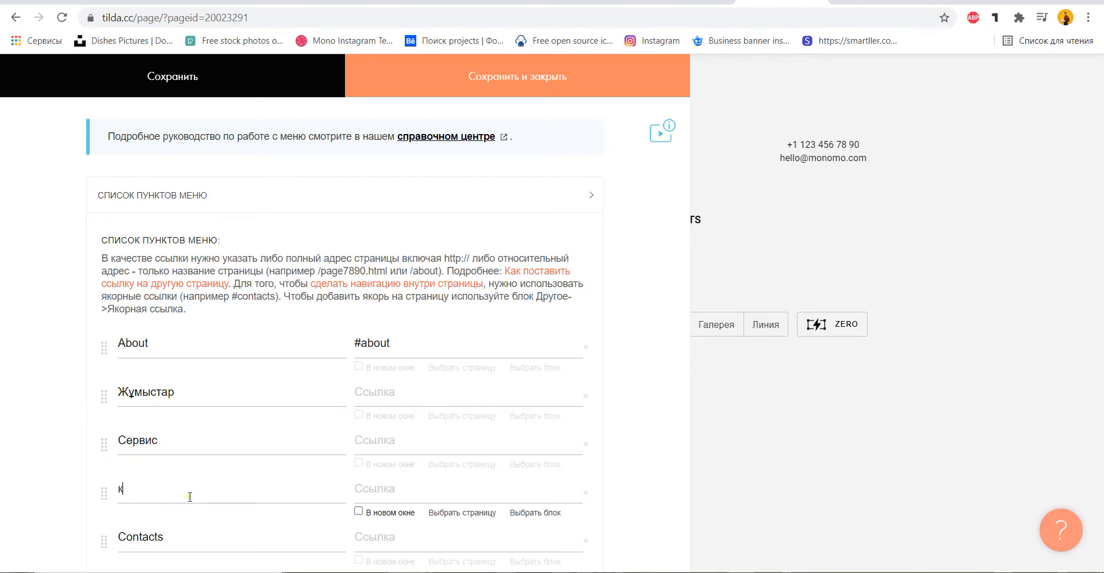
key("BackSpace")
type("К")
- Rename the "Contacts" menu item to "Контакты"
left_click(189, 540)
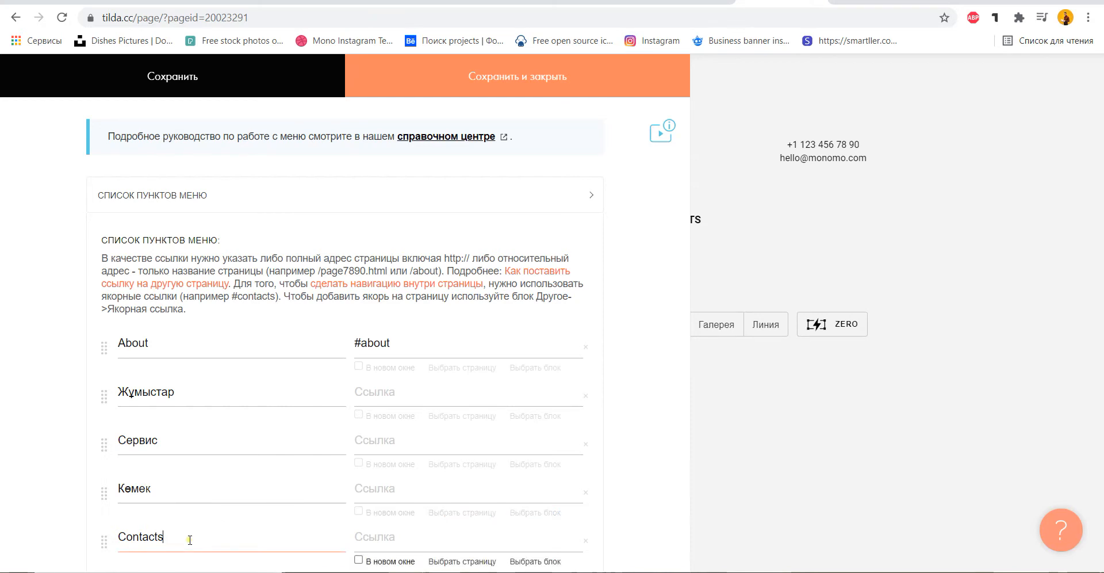
key("BackSpace")
key("BackSpace")
key("BackSpace")
key("BackSpace")
key("BackSpace")
key("BackSpace")
key("BackSpace")
type("К")
key("BackSpace")
type("Контакты")
- Rename the first menu item, "About", to "Біз жайлы"
left_click(190, 335)
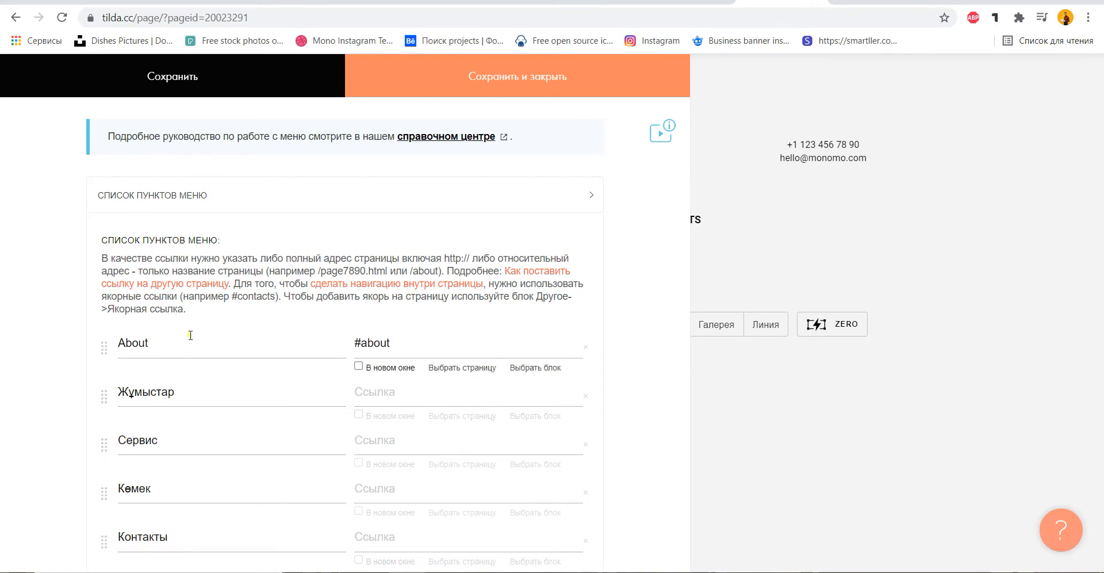
key("BackSpace")
key("BackSpace")
key("BackSpace")
left_click(217, 324)
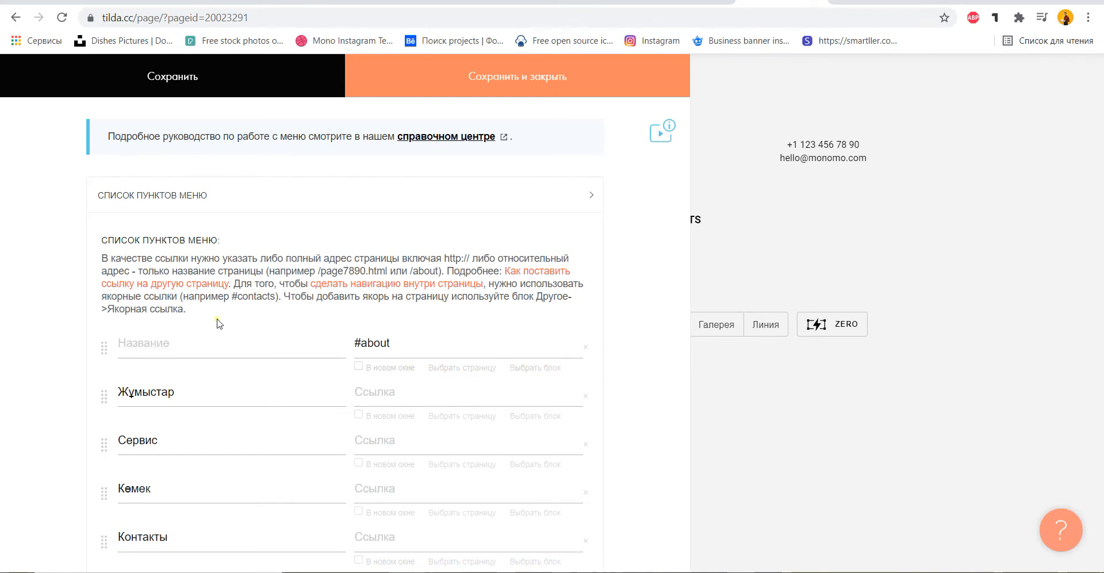
left_click(155, 346)
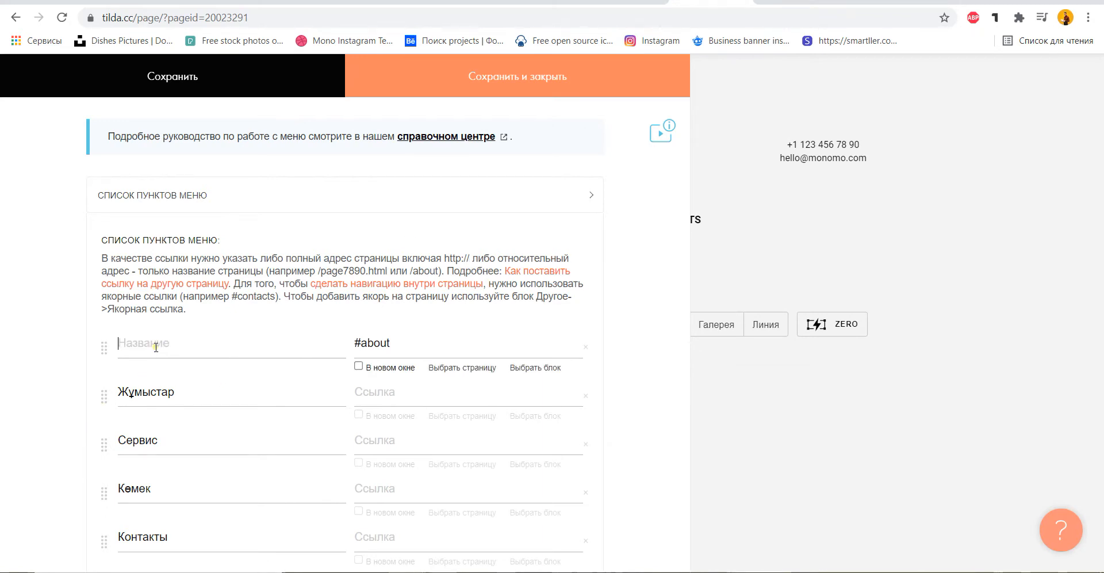
type("Біх")
key("BackSpace")
type("з жайлы")
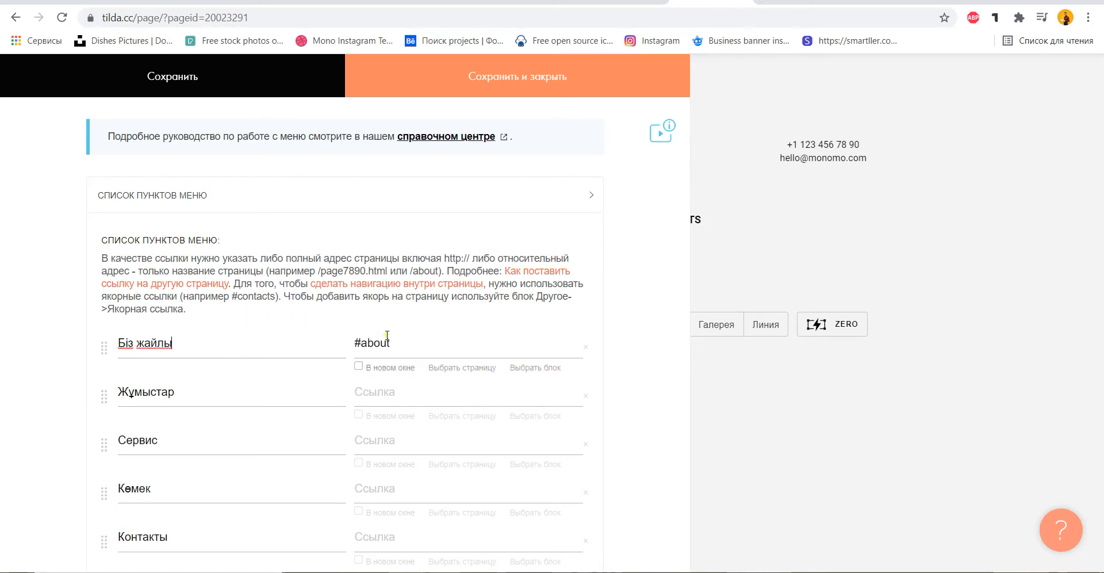
- Set the link of all five menu items, from "Біз жайлы" to "Контакты", to the placeholder "#"
left_click(398, 340)
left_click(401, 341)
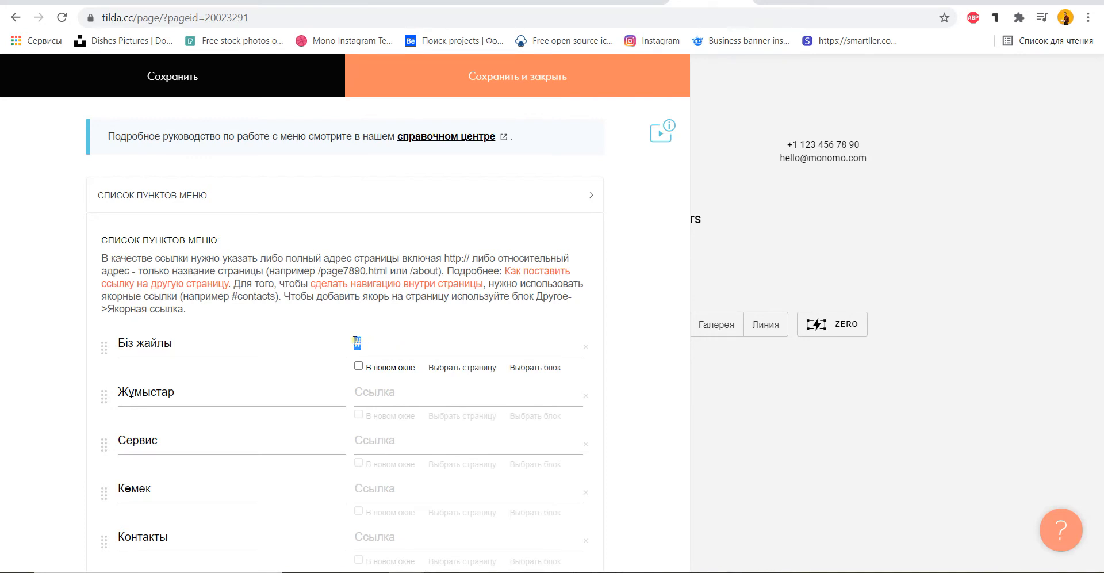
left_click(432, 391)
type("#")
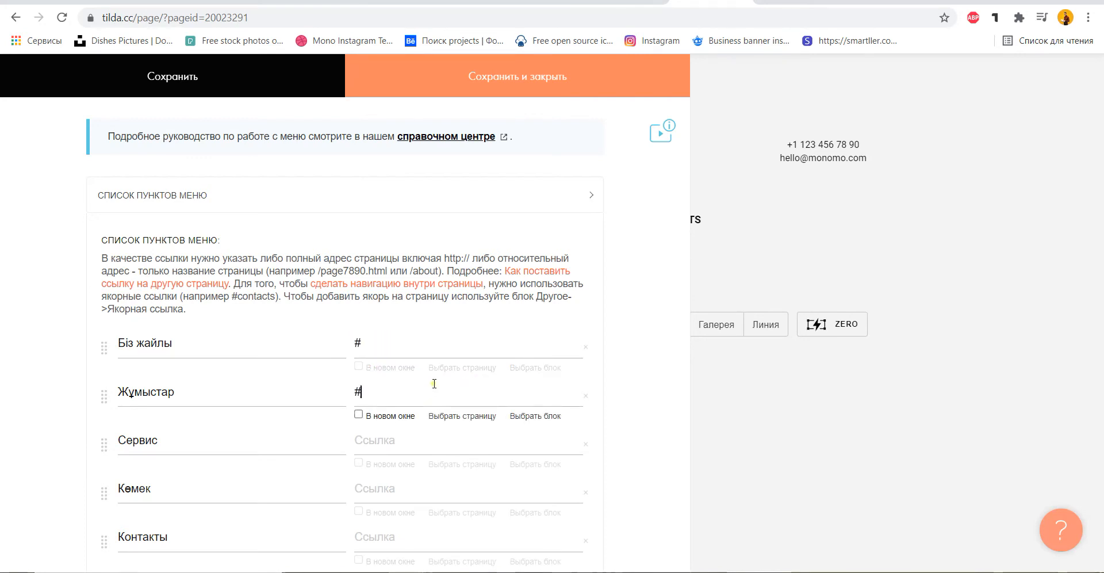
left_click(419, 440)
type("#")
scroll(420, 440, "down", 4)
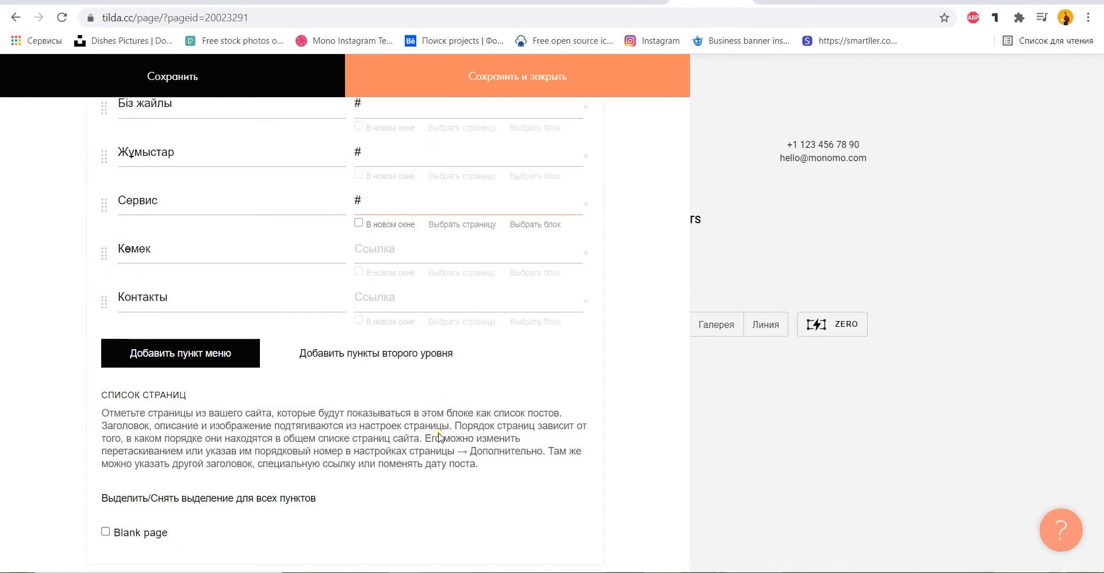
left_click(382, 248)
type("#")
left_click(401, 289)
type("#")
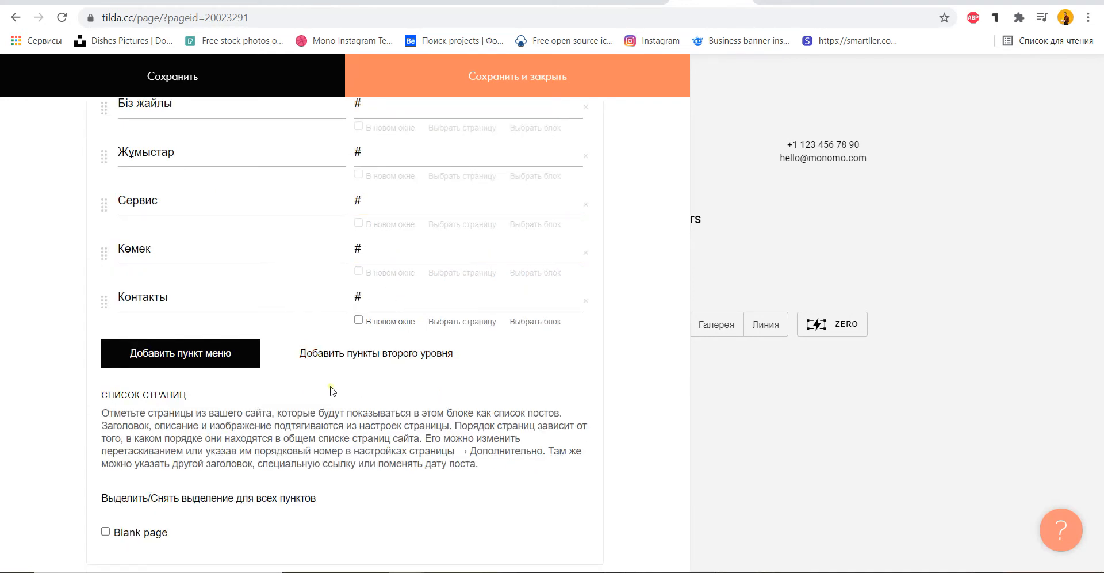
- Replace the menu block's logo image with the file "Frame 6r" from the desktop folder
scroll(322, 379, "down", 4)
scroll(323, 364, "up", 4)
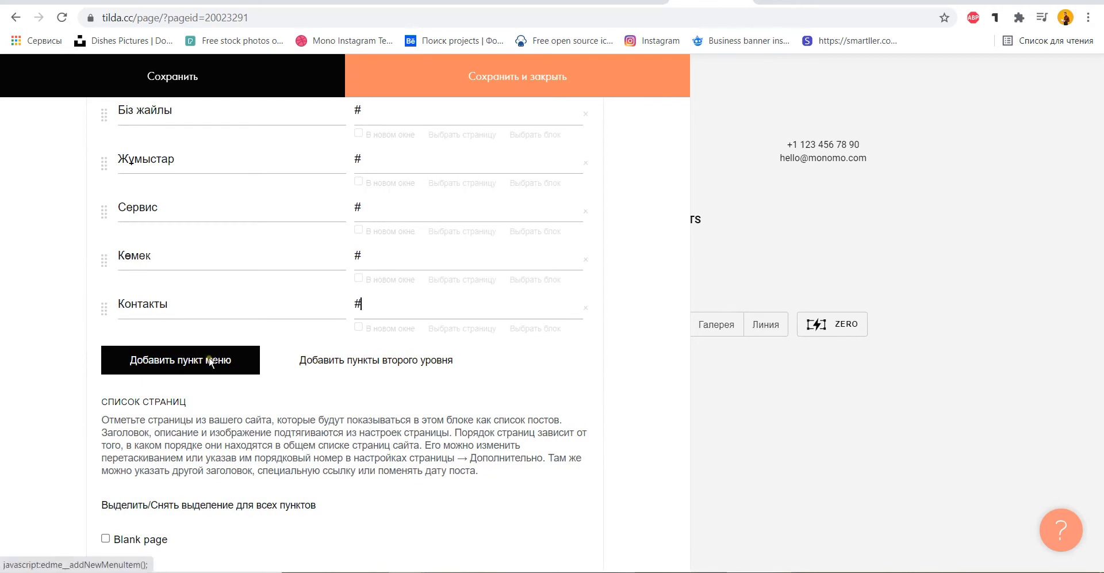
scroll(210, 361, "up", 4)
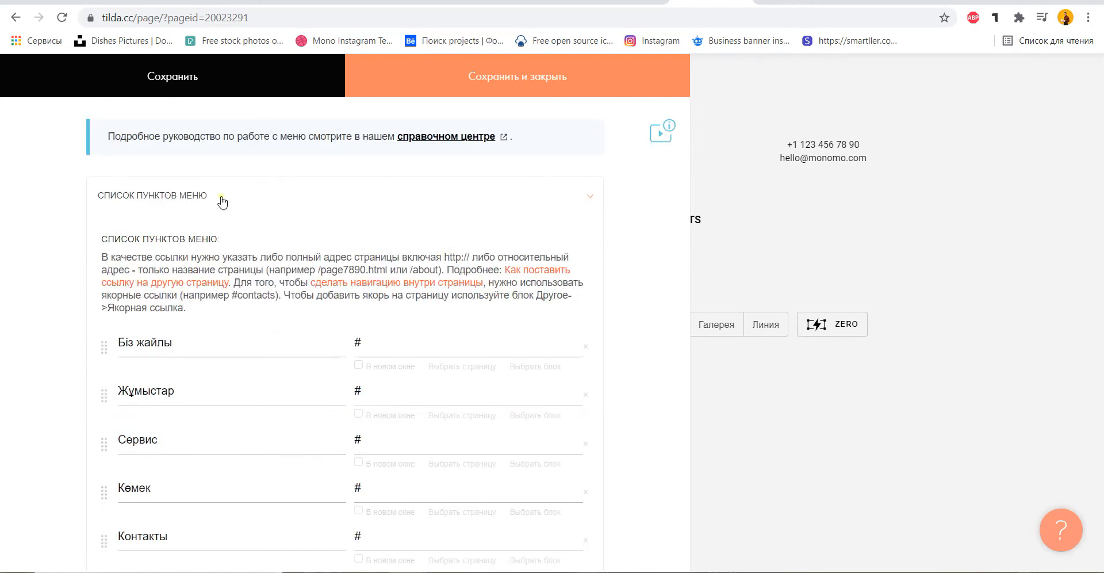
scroll(425, 242, "down", 4)
scroll(502, 295, "down", 4)
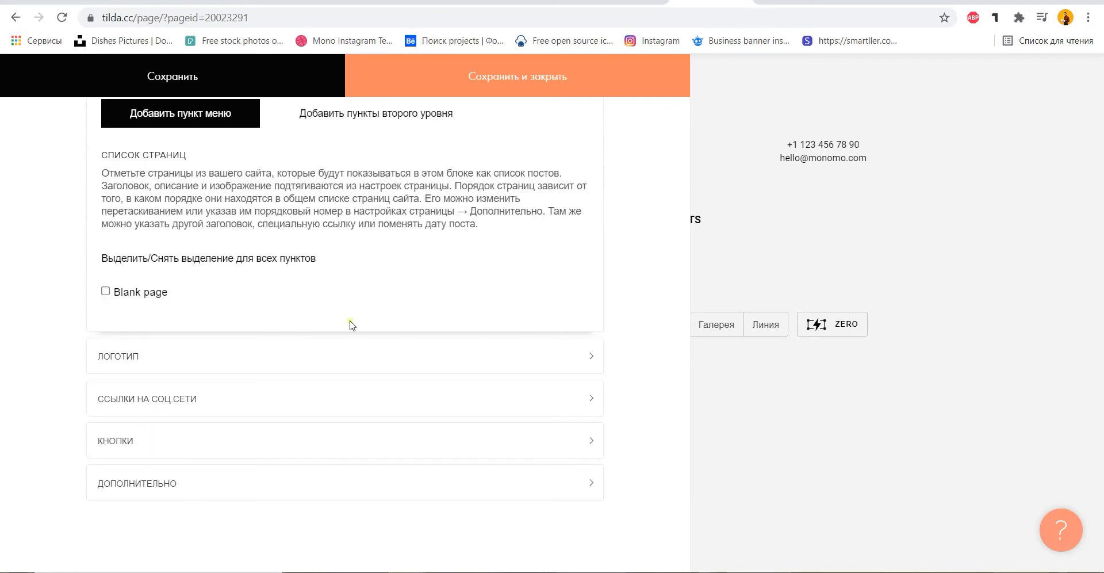
left_click(150, 364)
scroll(264, 402, "down", 4)
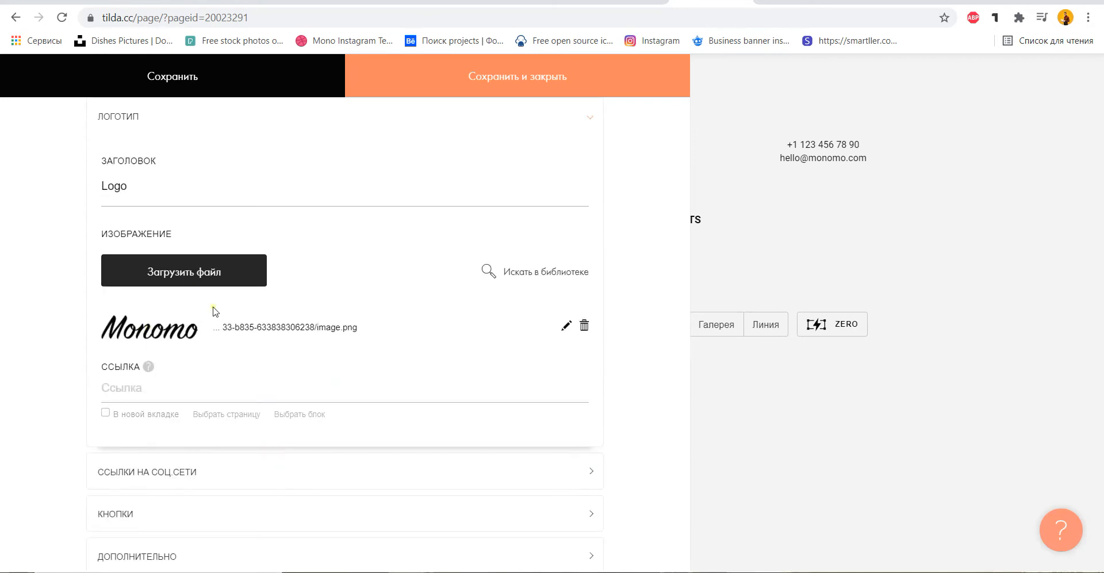
left_click(201, 280)
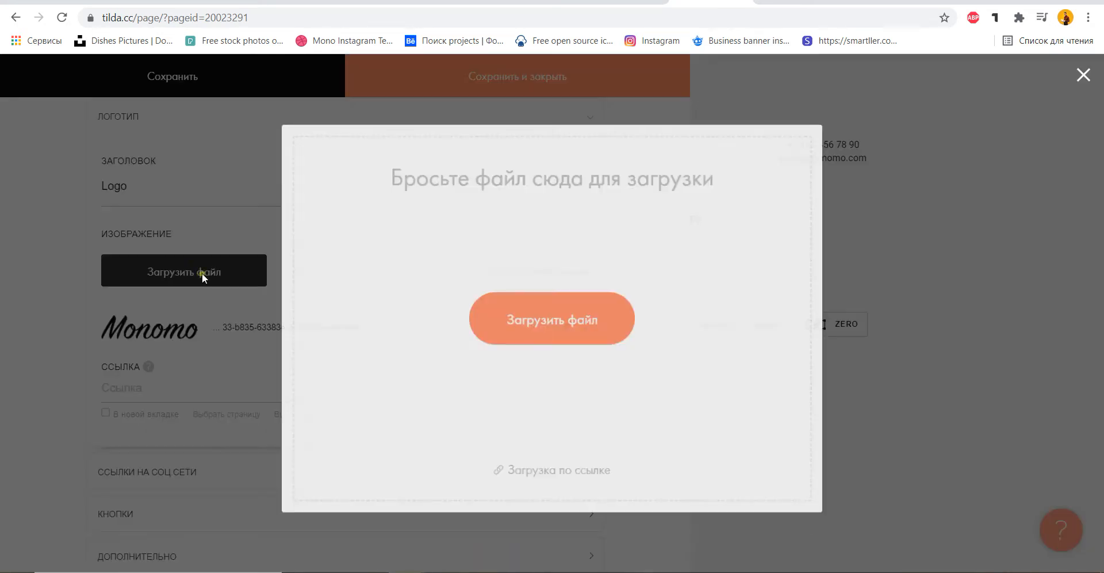
left_click(567, 315)
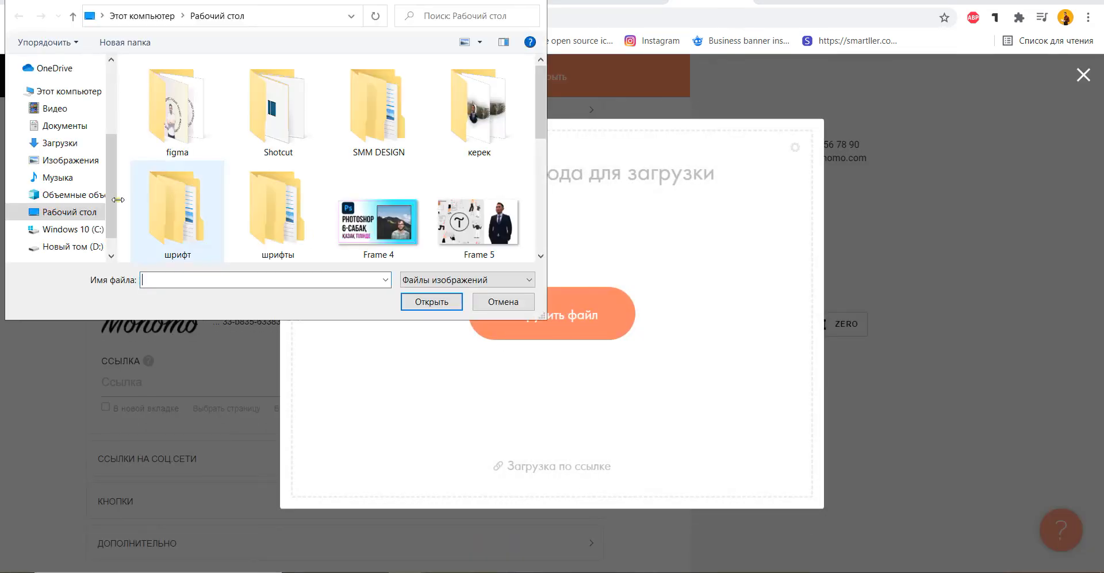
scroll(397, 100, "down", 3)
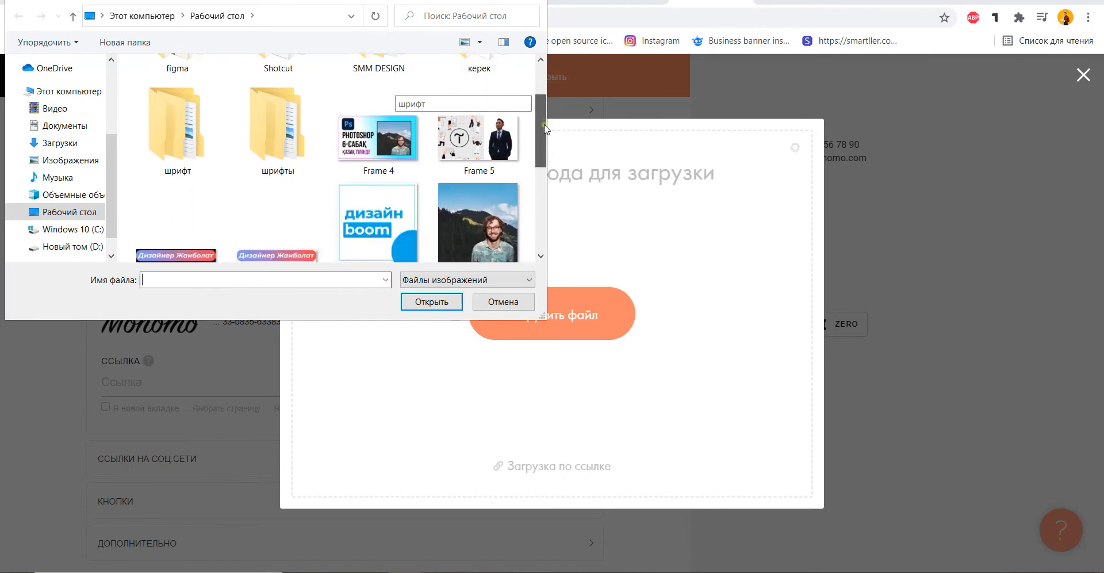
left_click(260, 172)
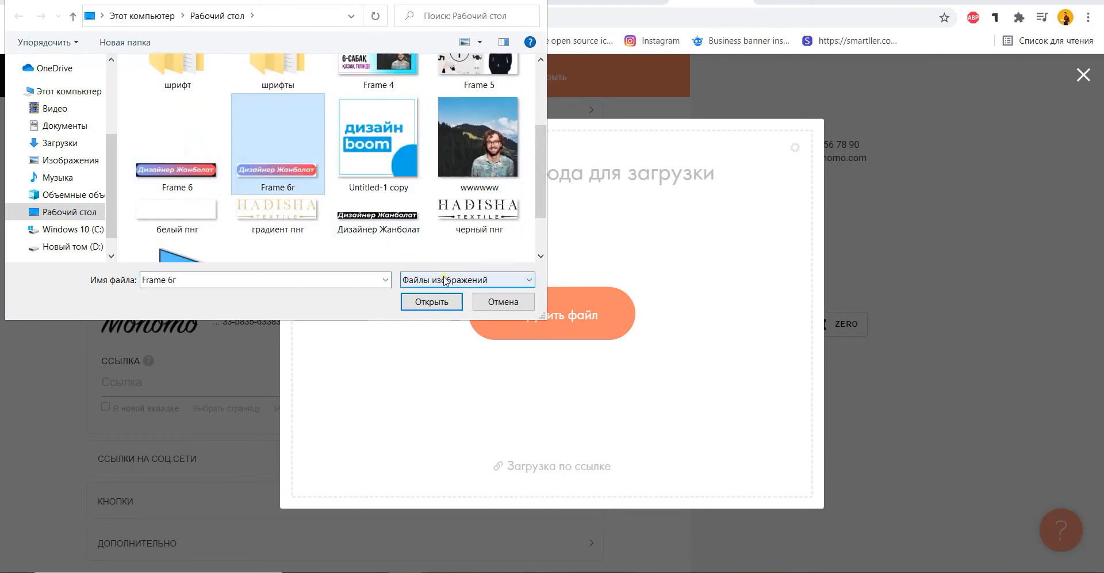
left_click(434, 302)
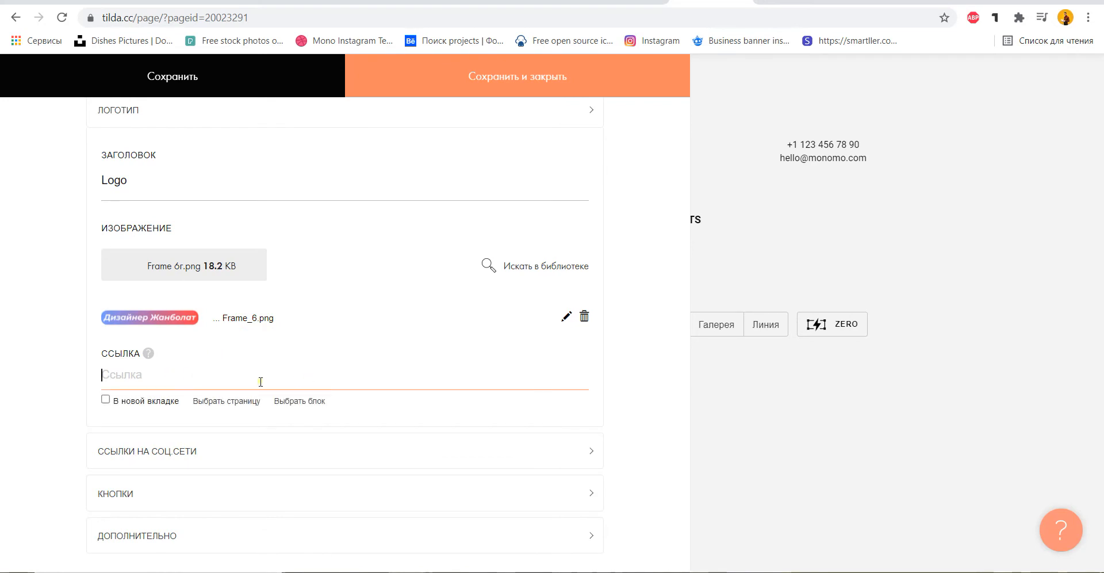
- Set the logo's link to "#" and save and close the block's content settings
type("#")
left_click(621, 376)
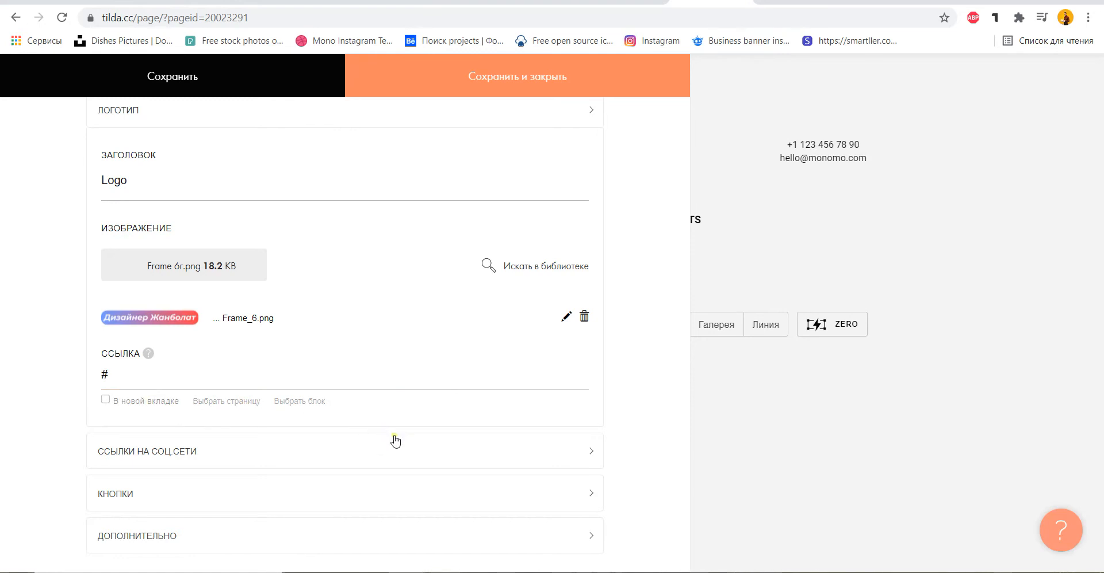
scroll(348, 449, "down", 1)
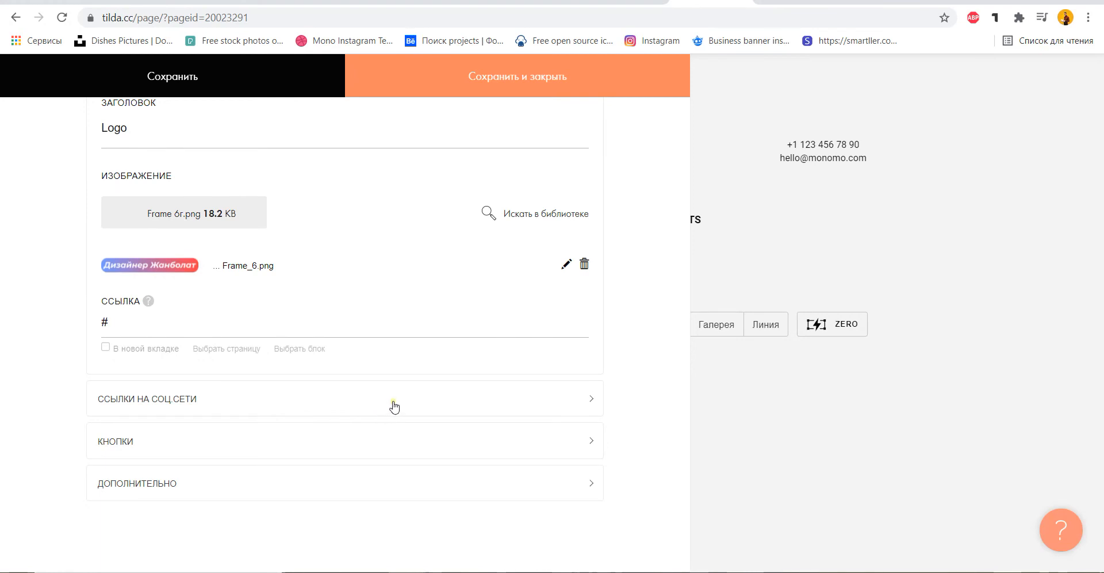
scroll(394, 406, "up", 4)
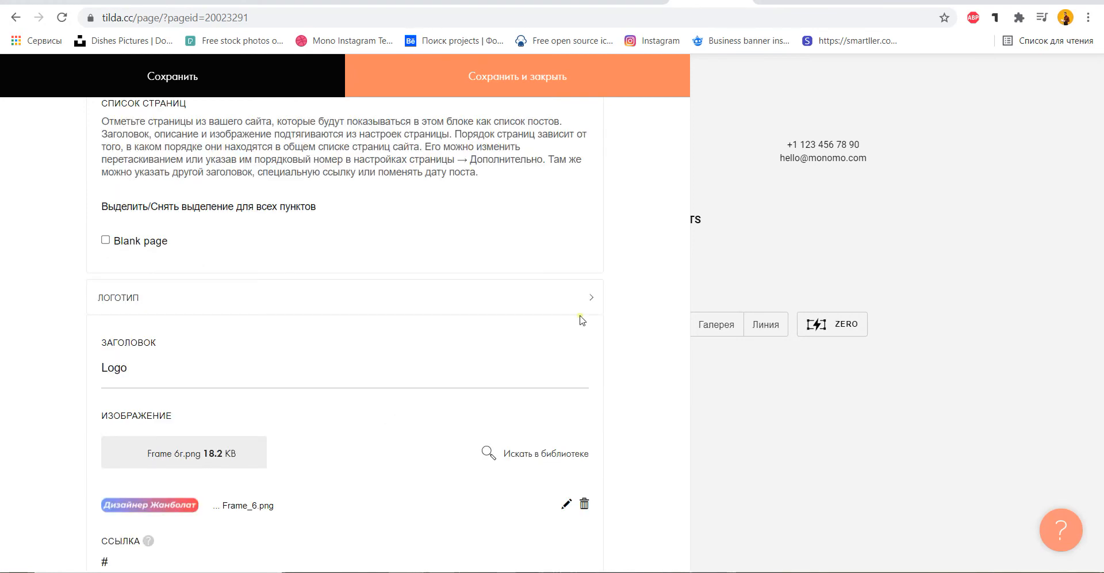
scroll(355, 349, "up", 10)
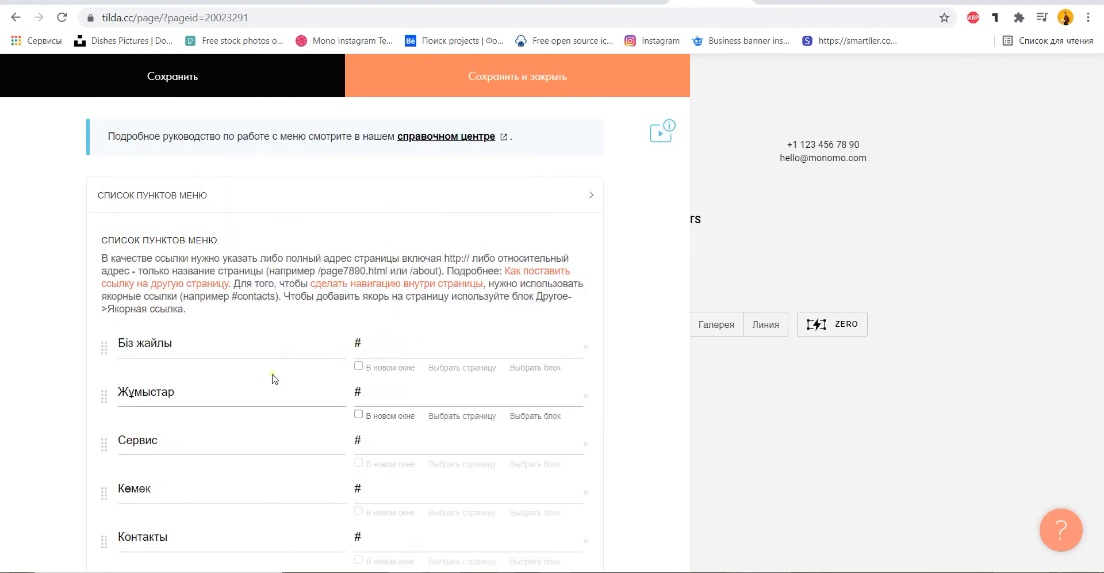
scroll(257, 420, "down", 4)
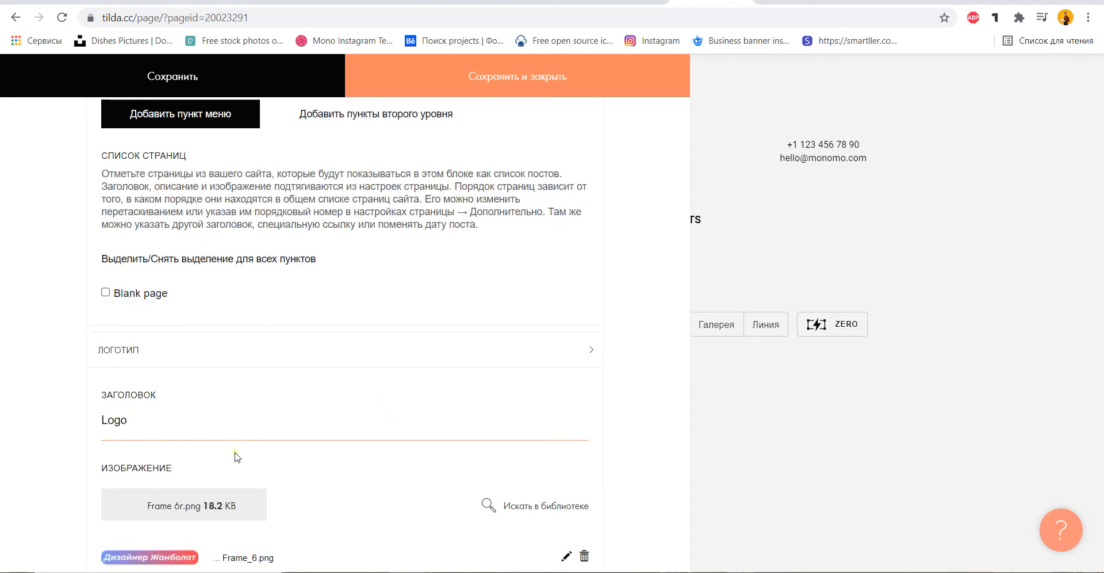
scroll(241, 449, "down", 4)
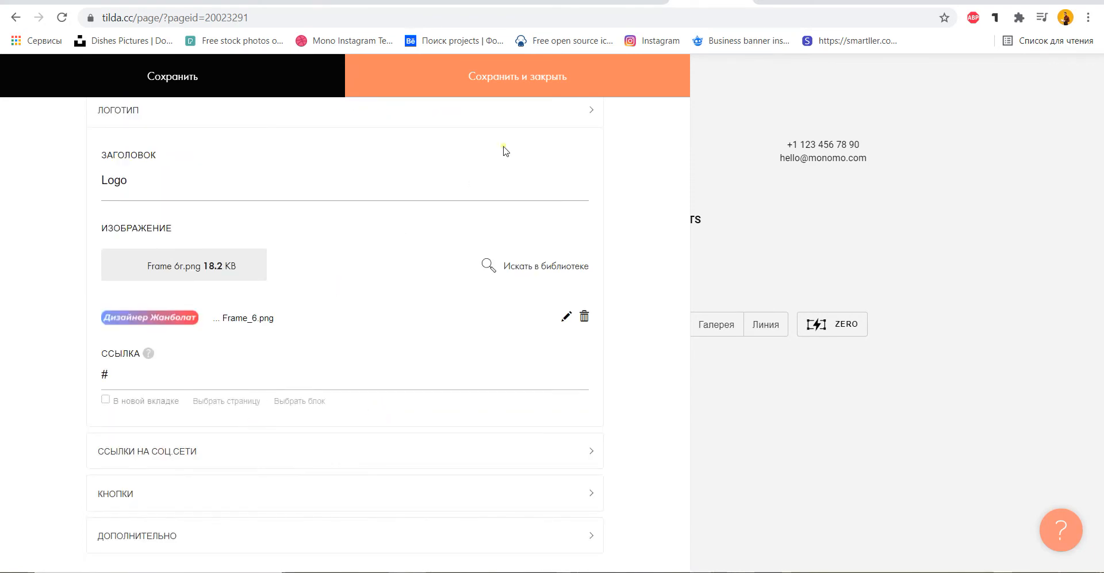
left_click(552, 86)
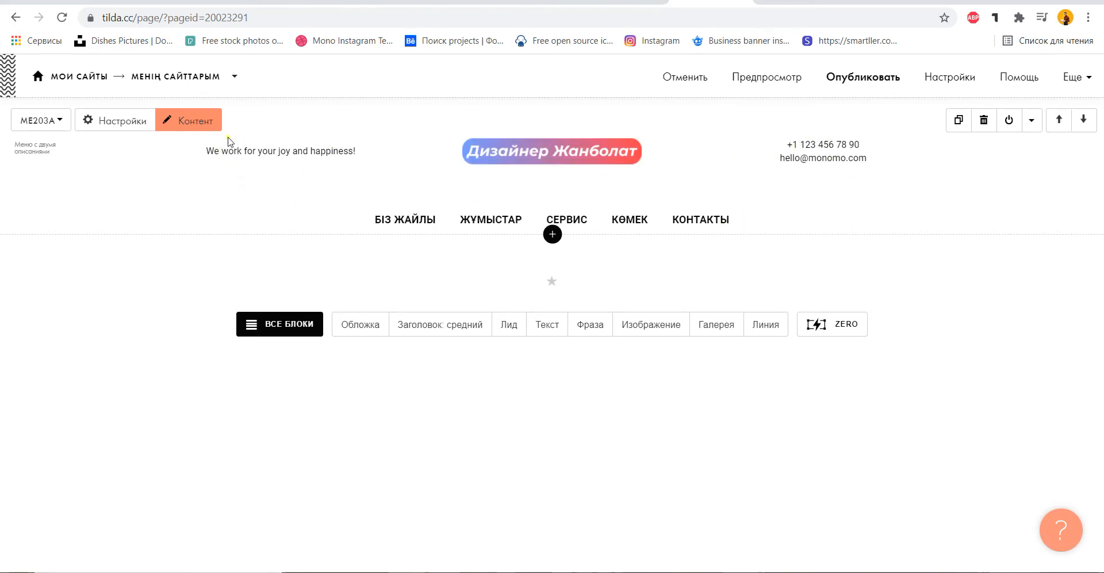
- Replace the sample phone number in the menu block's right-hand description with "+ 7 XXX XXX XX XX"
left_click(187, 126)
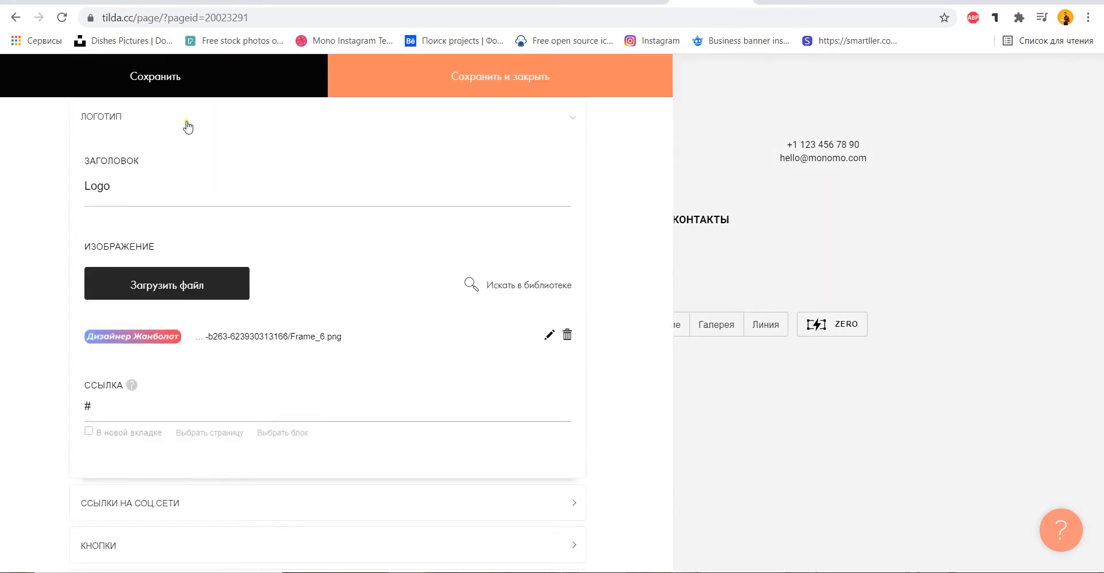
scroll(425, 324, "down", 2)
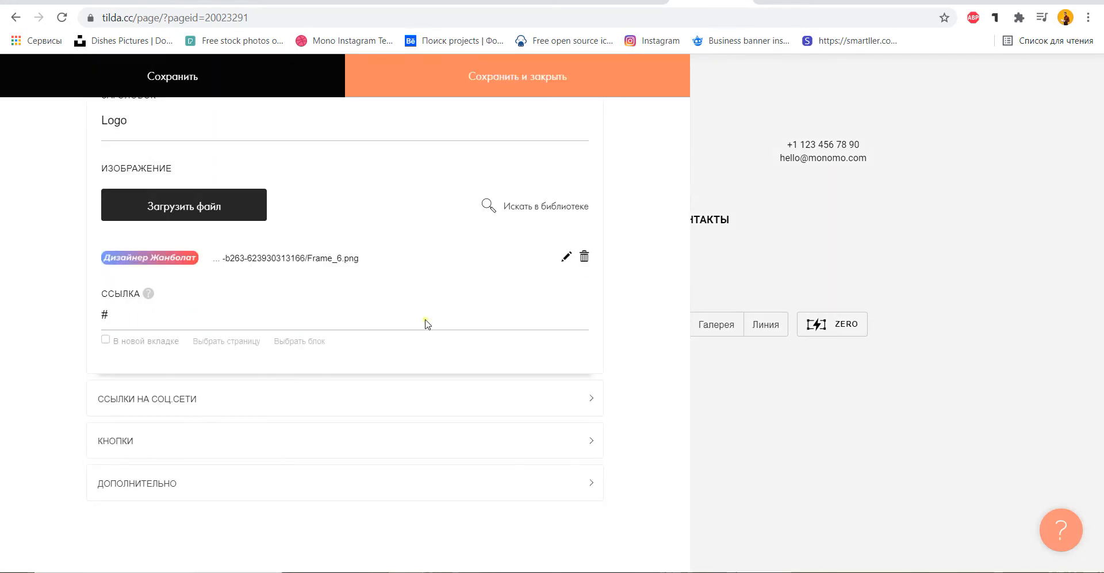
left_click(179, 487)
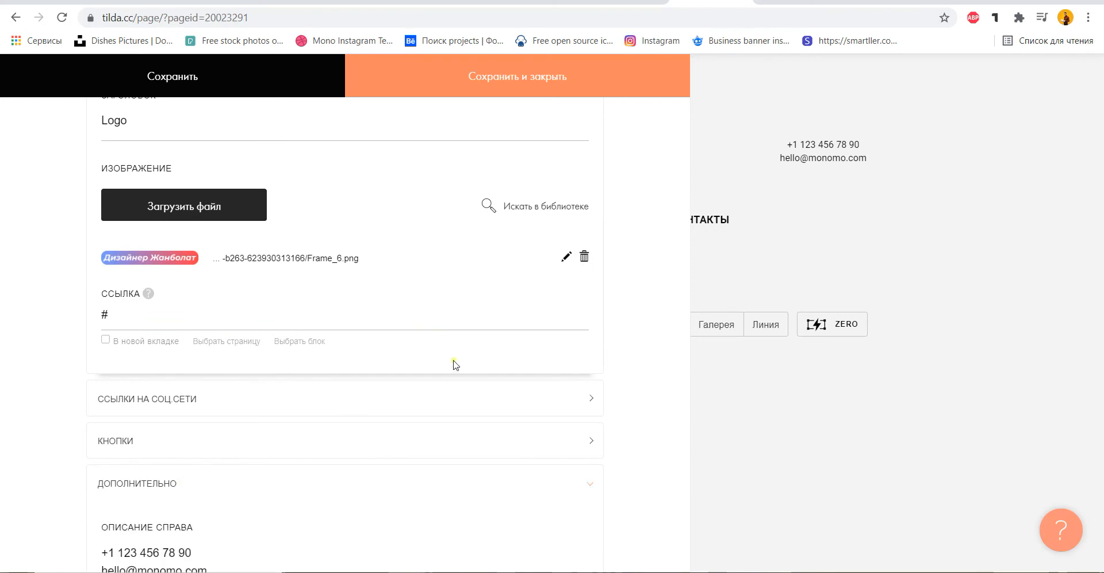
scroll(451, 363, "down", 5)
left_click_drag(198, 288, 102, 286)
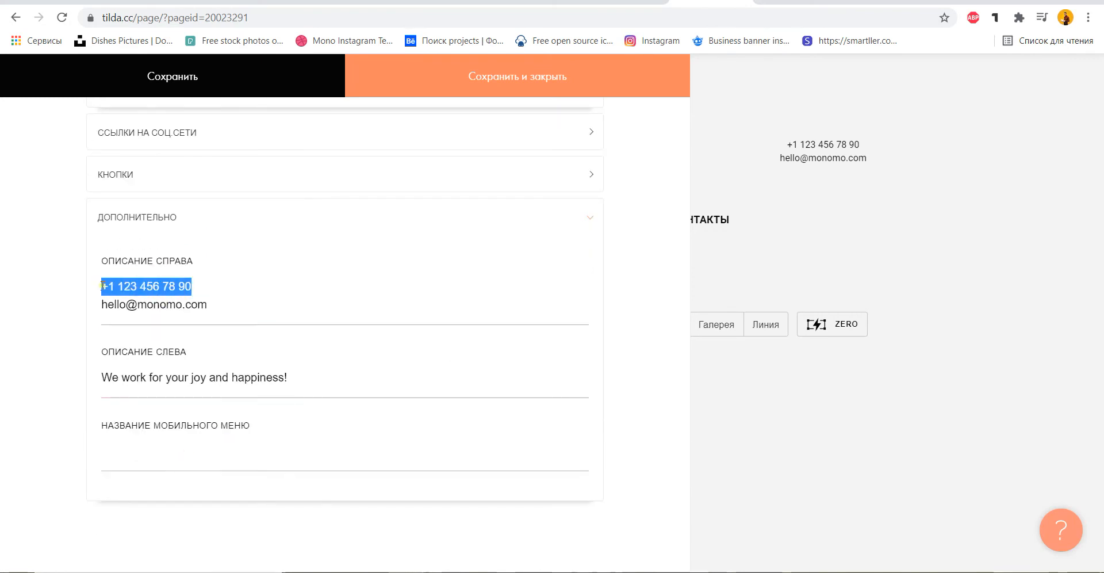
key("BackSpace")
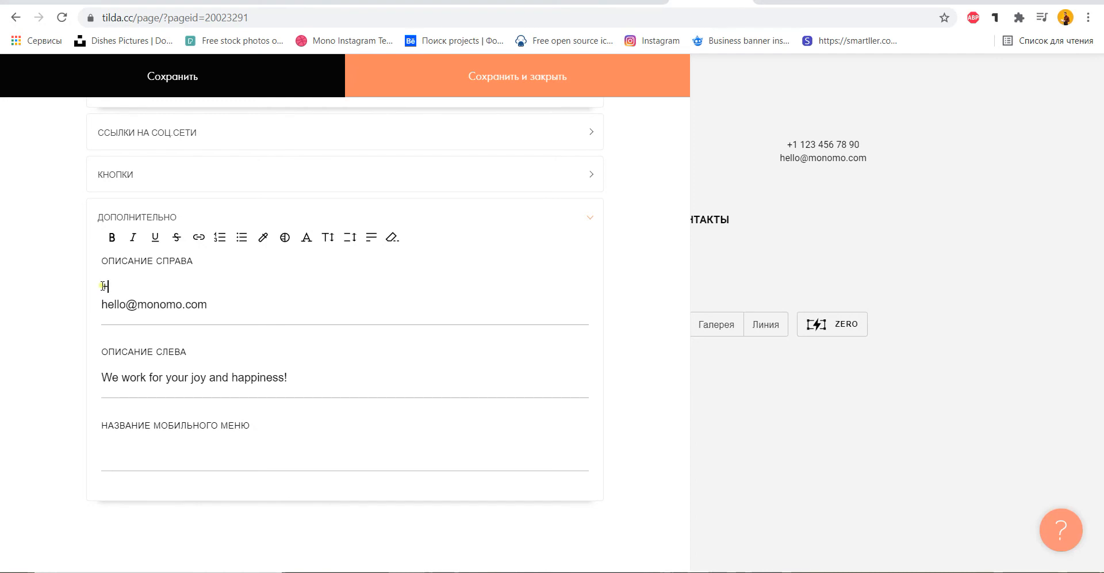
type("+ 7 XXX XXX XX XX")
- Replace the sample e-mail in the right-hand description with the designer's social media handle
left_click_drag(212, 305, 98, 312)
key("BackSpace")
type("KZ")
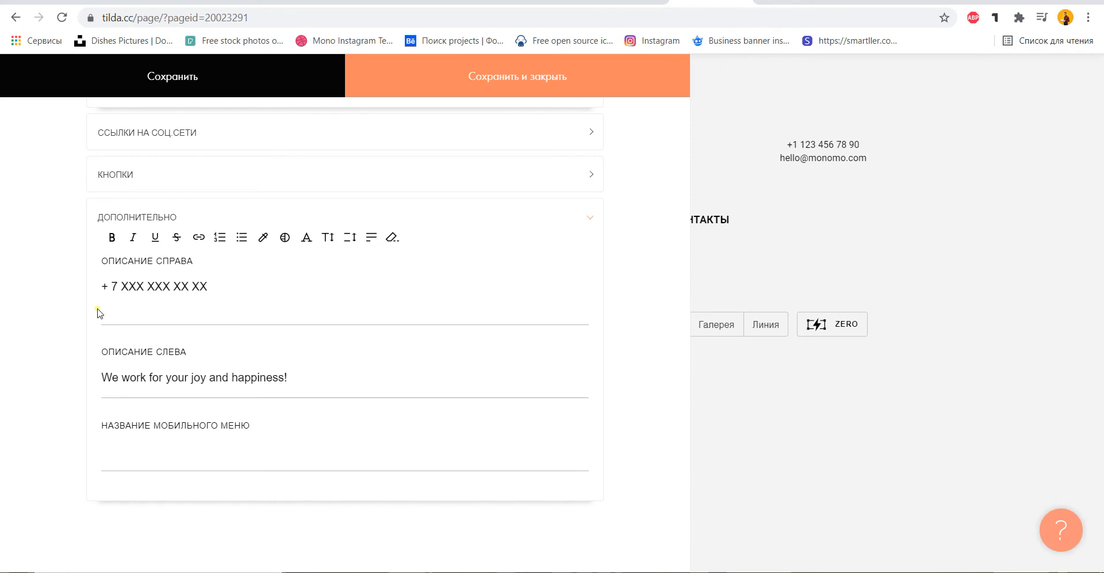
type("@JANB")
key("BackSpace")
type("anbolat_designer")
- Change the left-hand description to "Сізге сапалы қызмет көрсетуге дайынбыз" and save and close the content settings
left_click(330, 373)
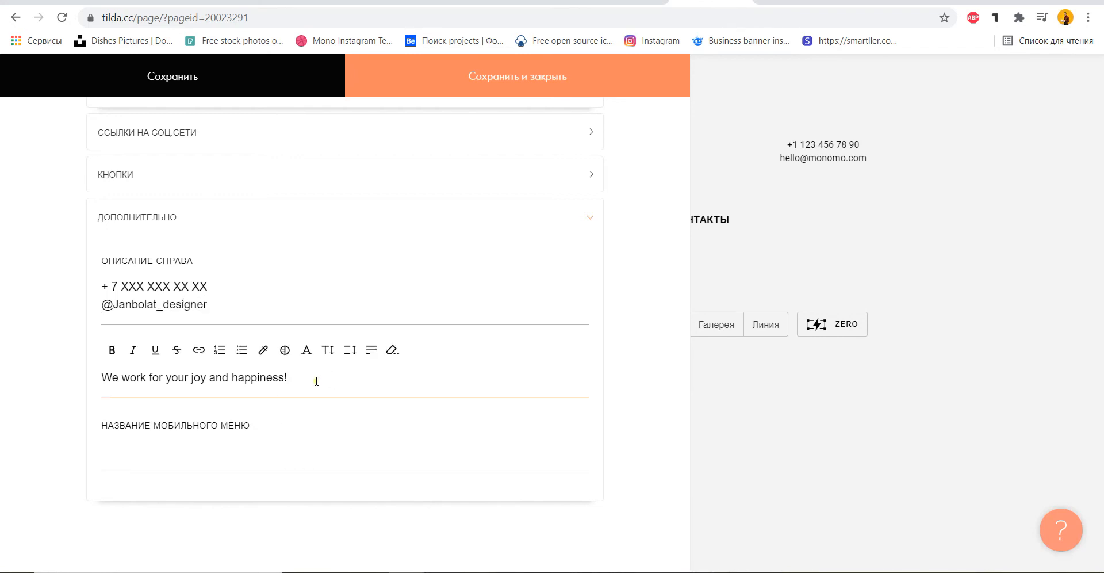
left_click_drag(315, 378, 97, 373)
key("BackSpace")
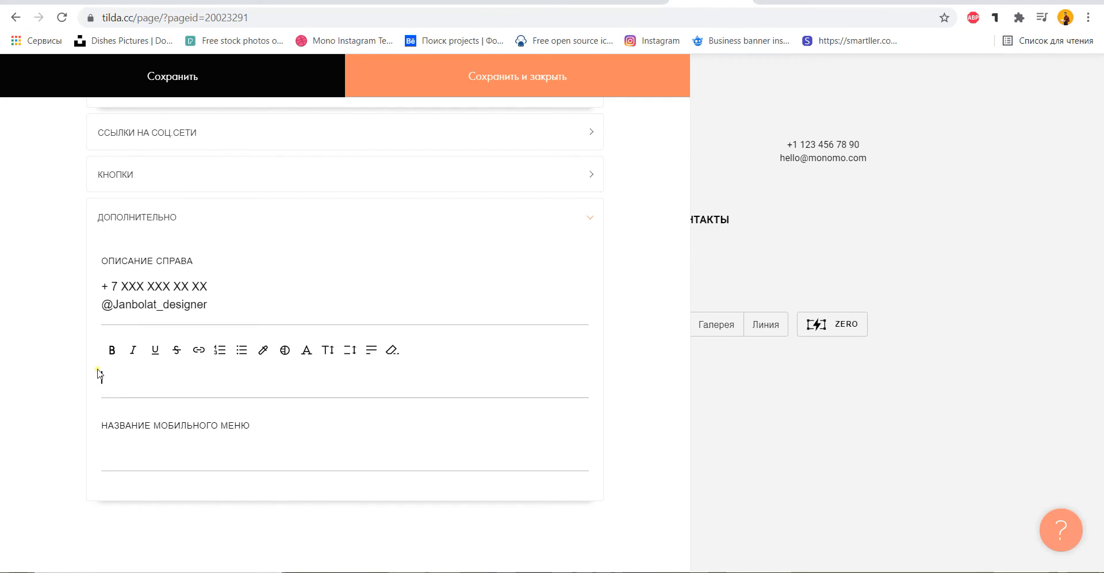
type("Сізге сапалы ")
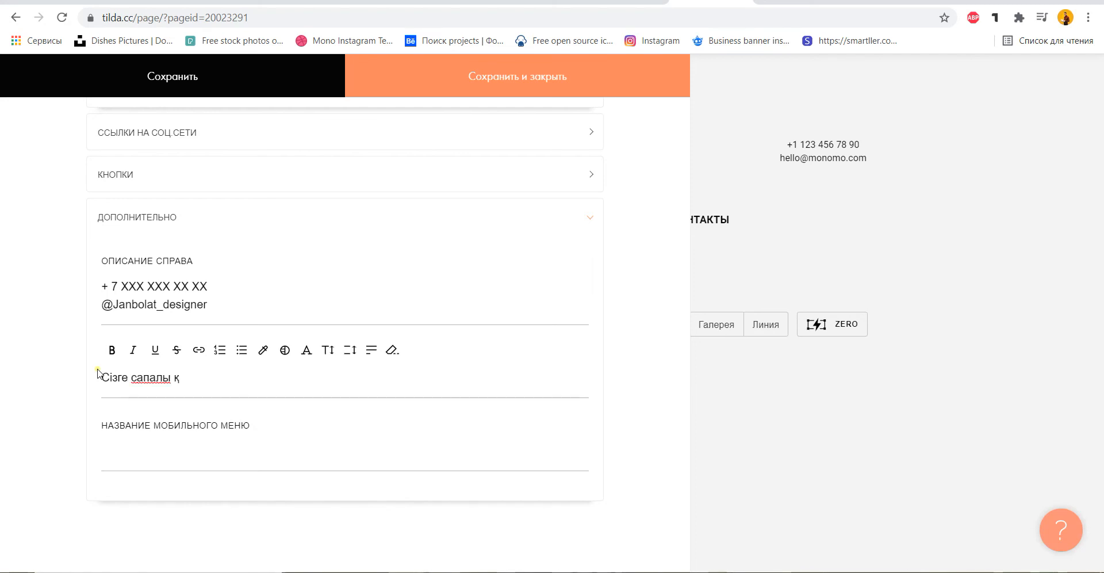
type("қызмет кк")
type("рм")
key("BackSpace")
type("сетуге да")
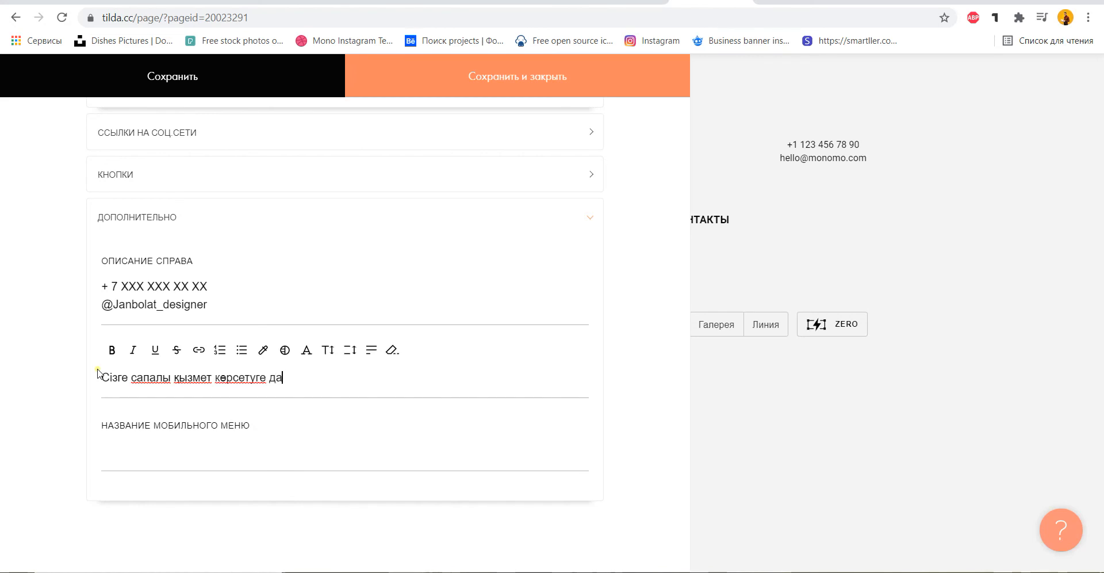
type("йынбыз")
left_click(366, 435)
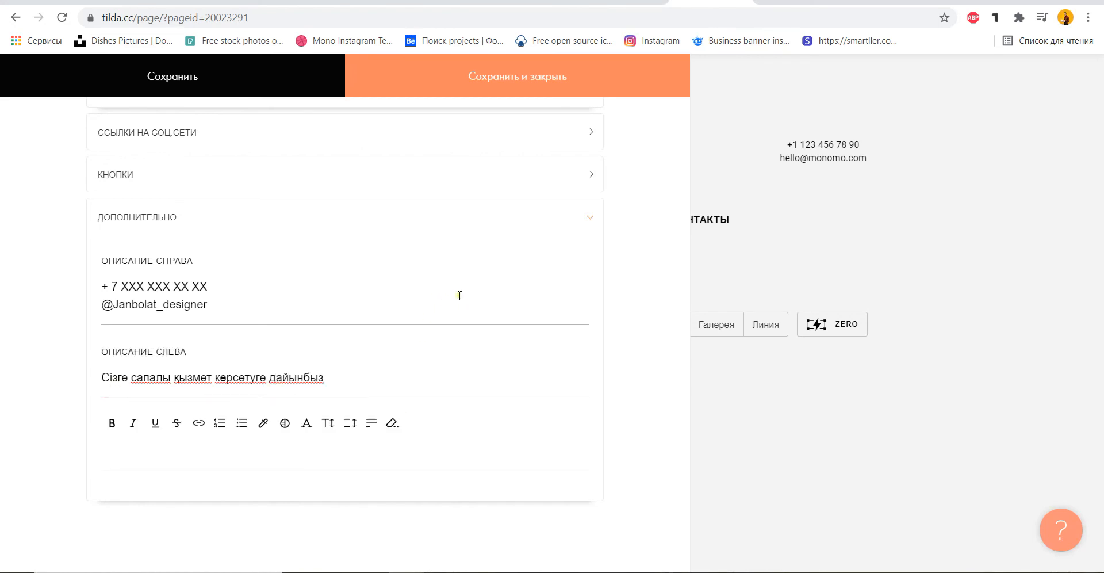
left_click(621, 289)
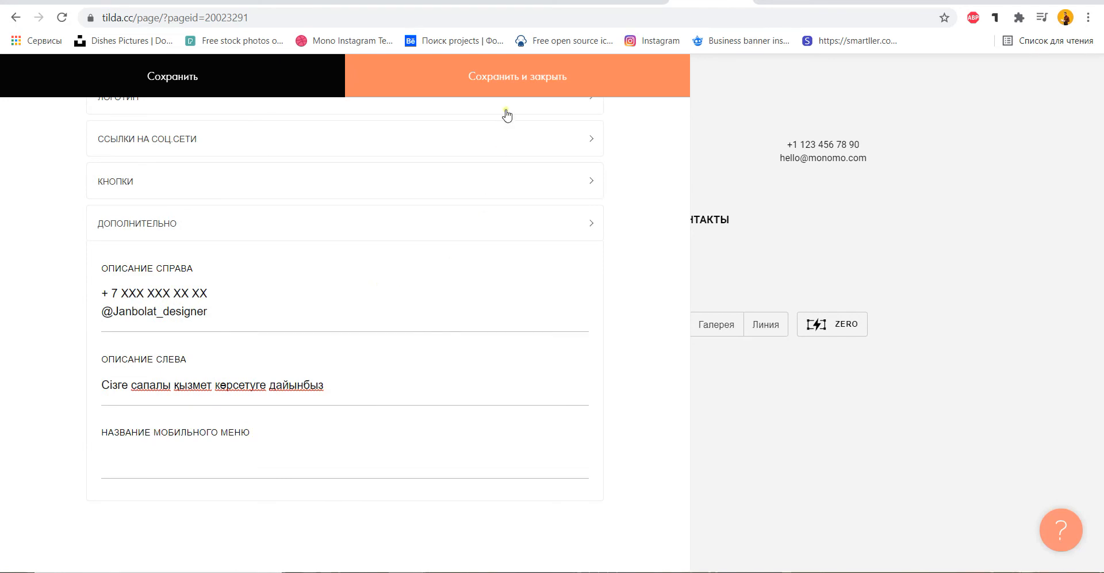
left_click(506, 89)
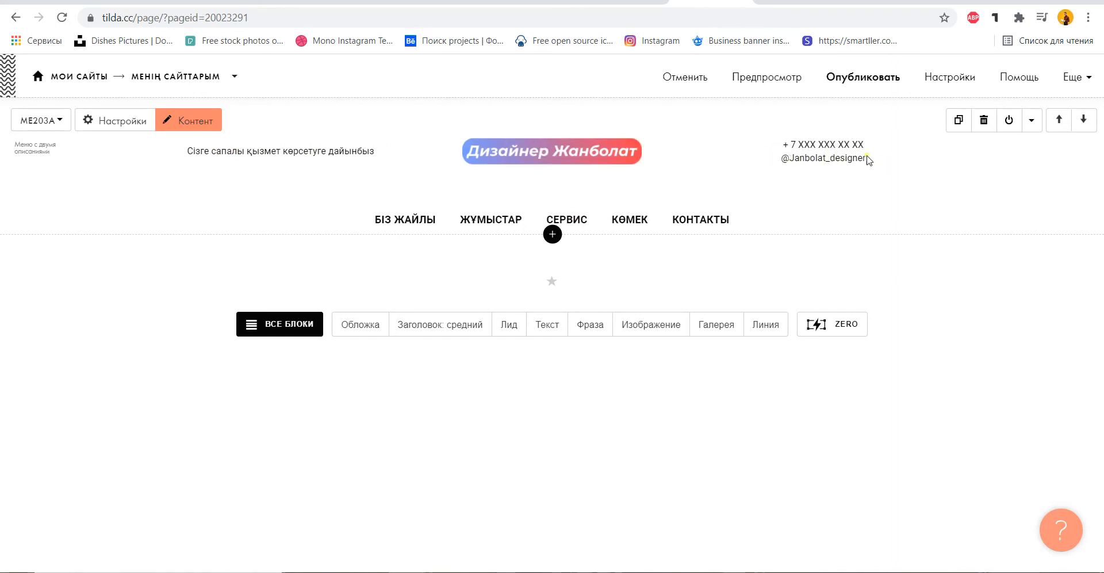
- Open the menu block's social network links and set the Facebook profile URL to "#"
left_click(185, 131)
scroll(332, 307, "down", 5)
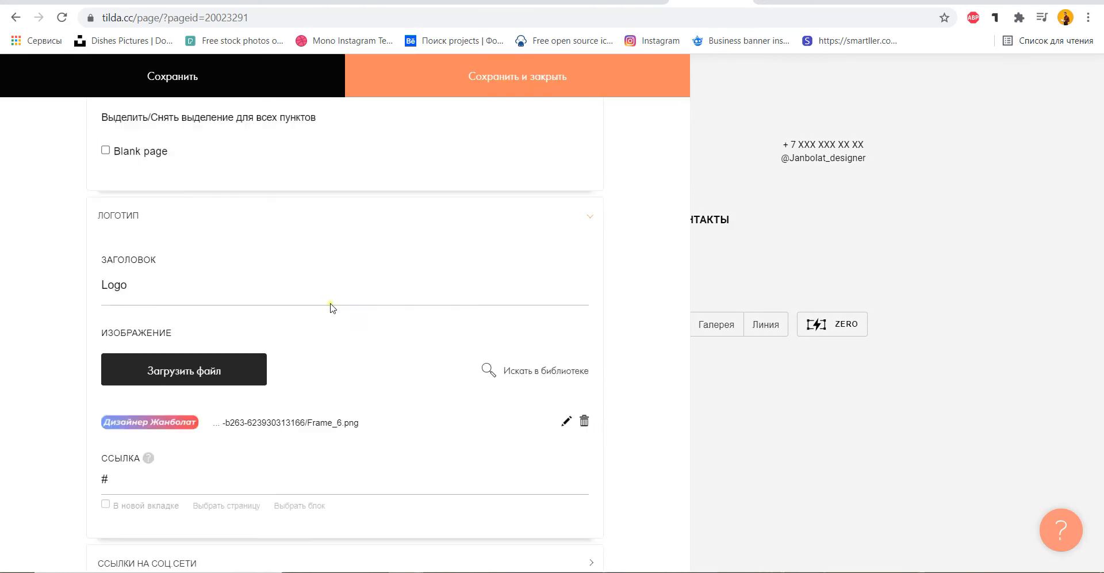
scroll(330, 308, "down", 7)
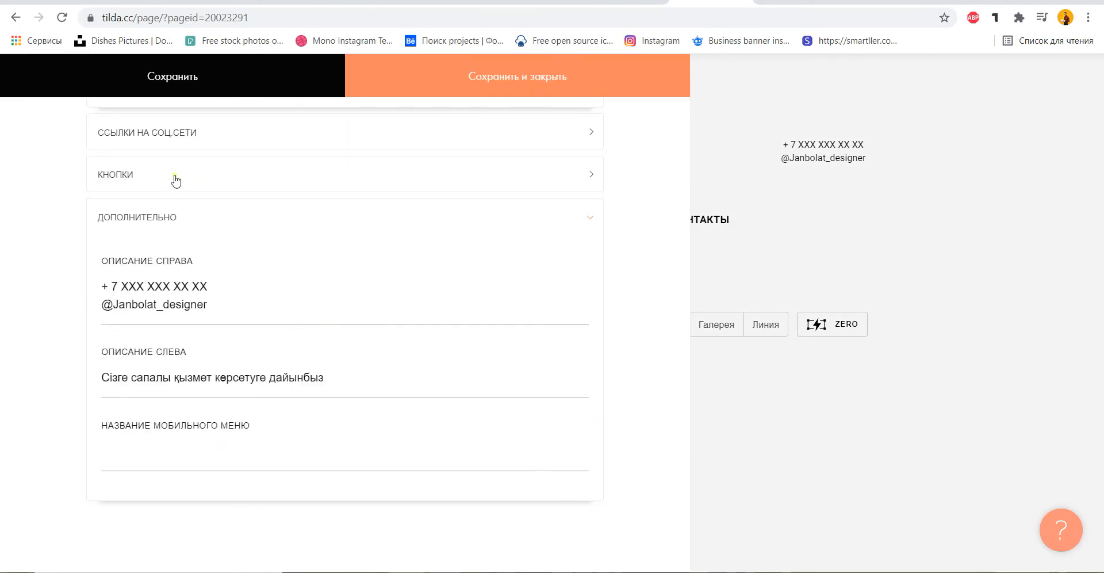
left_click(165, 136)
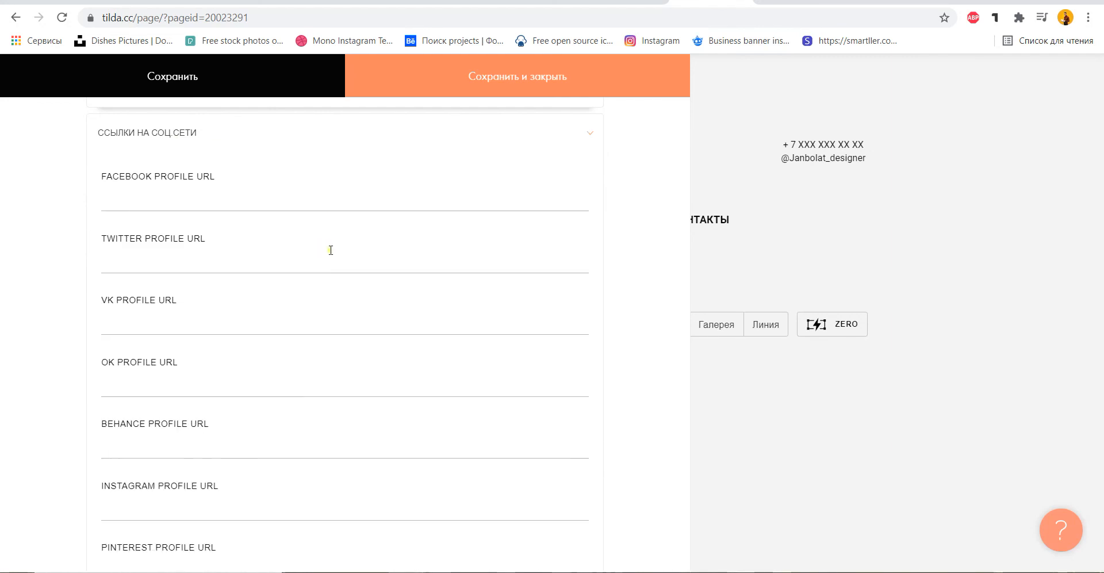
scroll(322, 248, "up", 4)
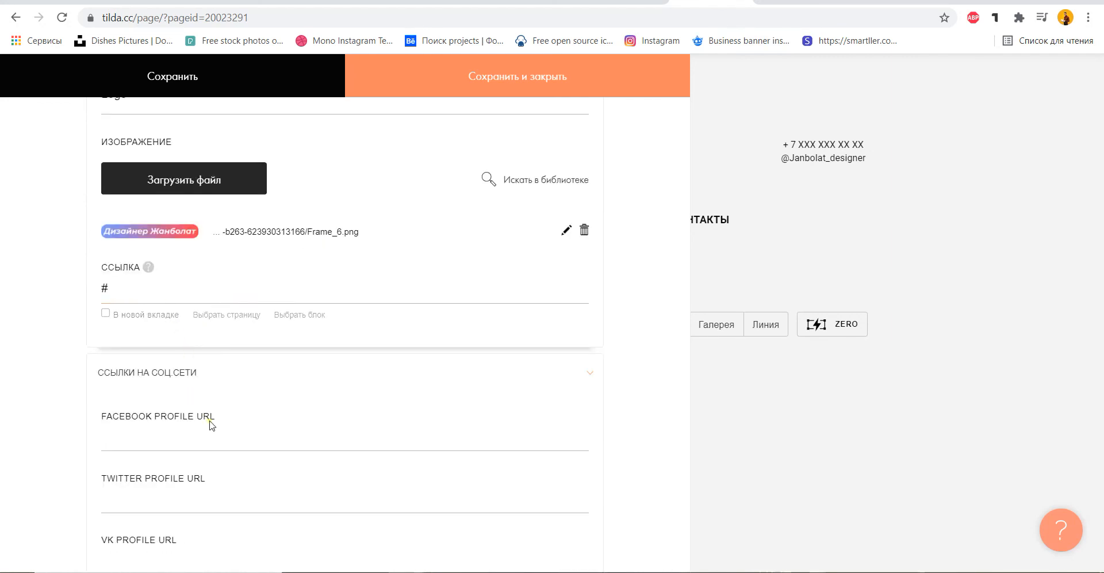
scroll(236, 486, "down", 4)
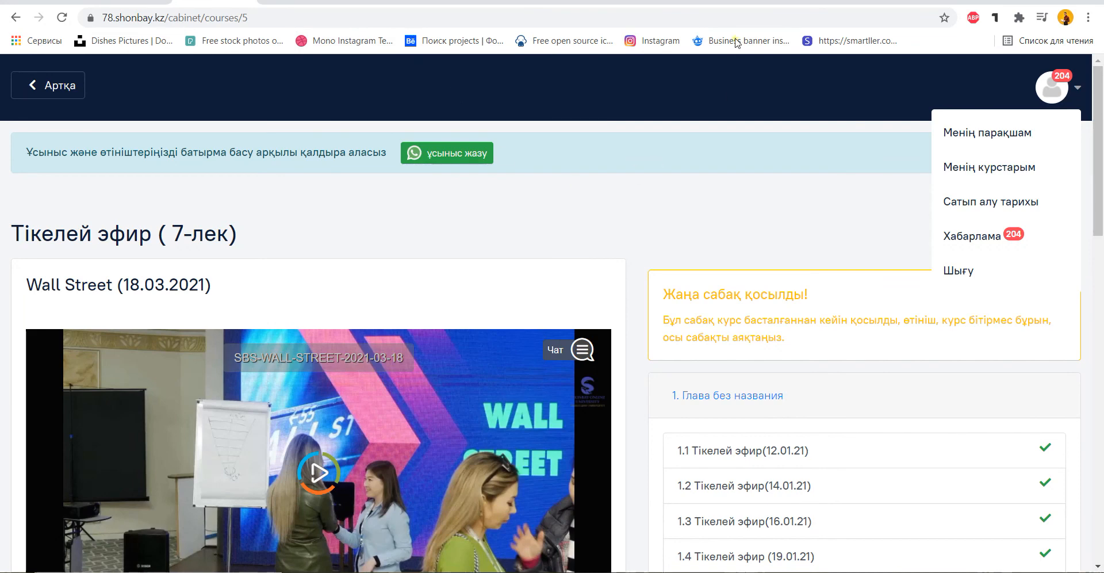
left_click(729, 3)
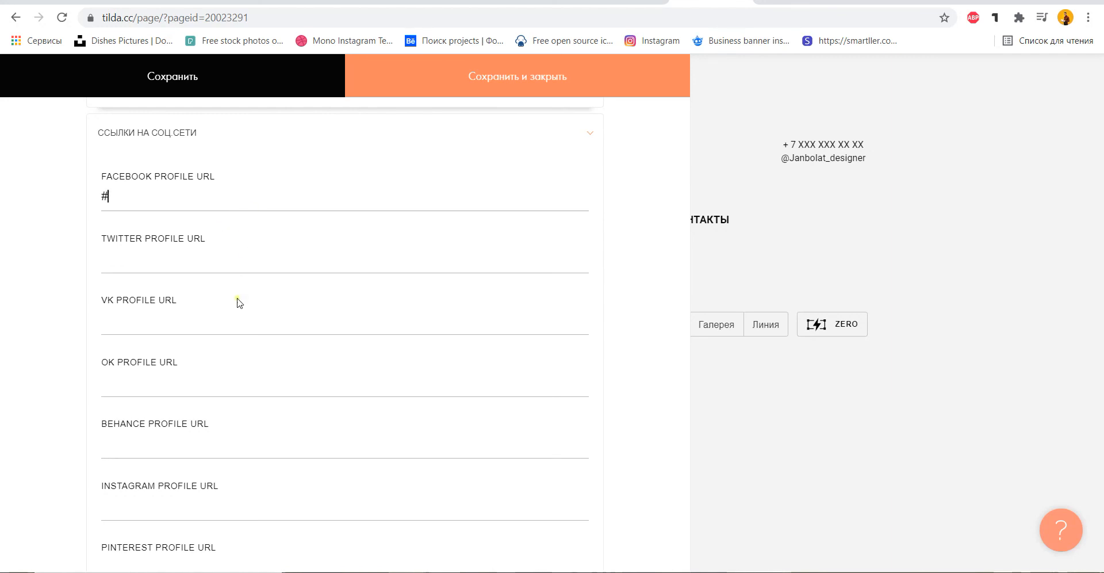
- Set the VK and Instagram profile URLs to the placeholder "#"
left_click(211, 315)
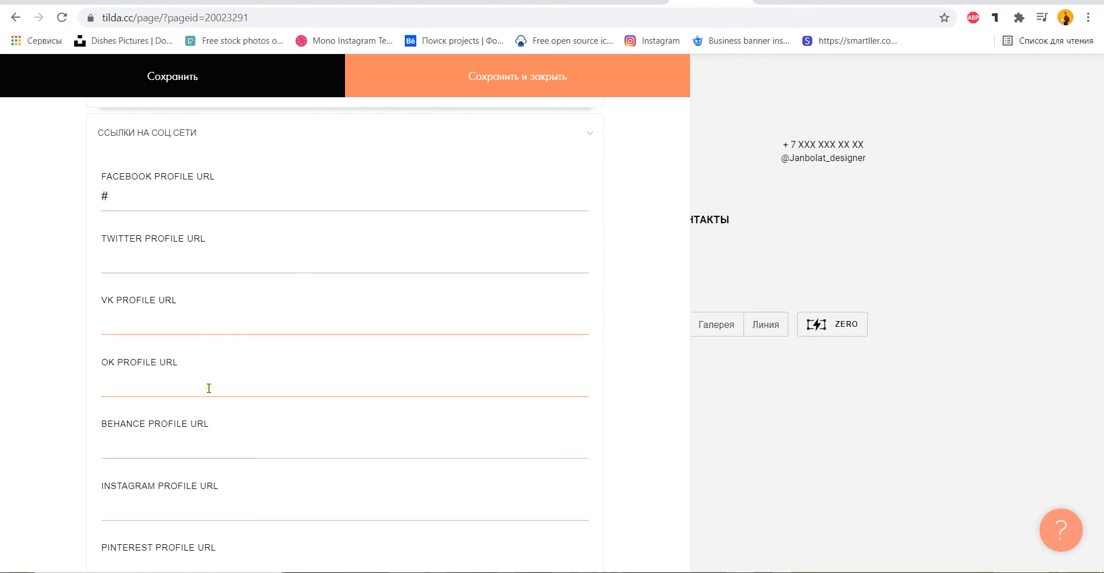
type("#")
left_click(202, 498)
type("#")
- Set the YouTube channel URL to "#" and save and close the menu block's content
scroll(286, 427, "down", 4)
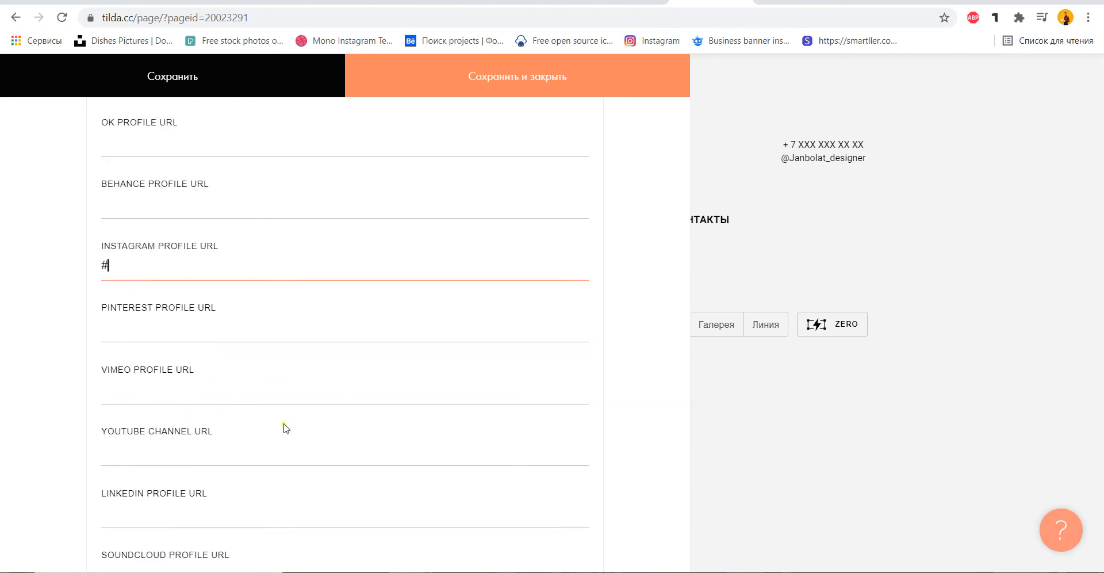
scroll(290, 431, "down", 8)
left_click(293, 444)
scroll(268, 374, "up", 4)
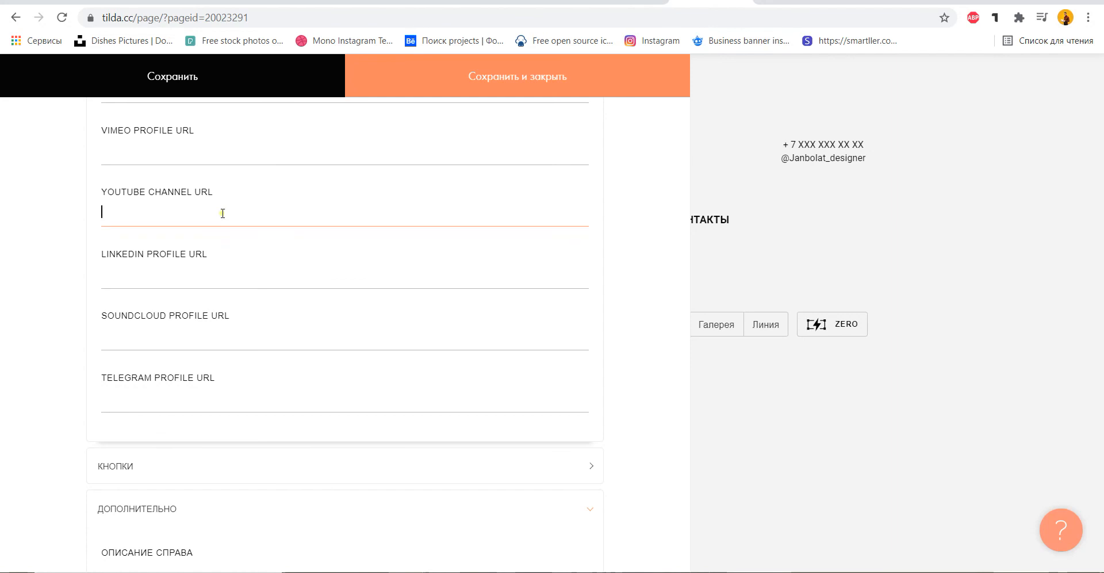
type("#")
scroll(299, 244, "up", 4)
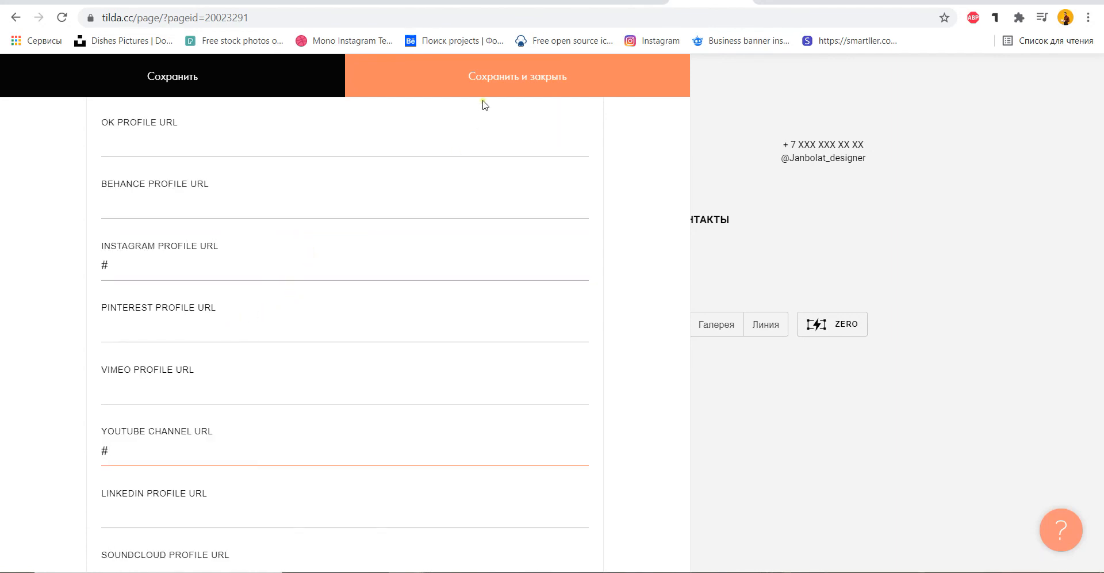
left_click(496, 78)
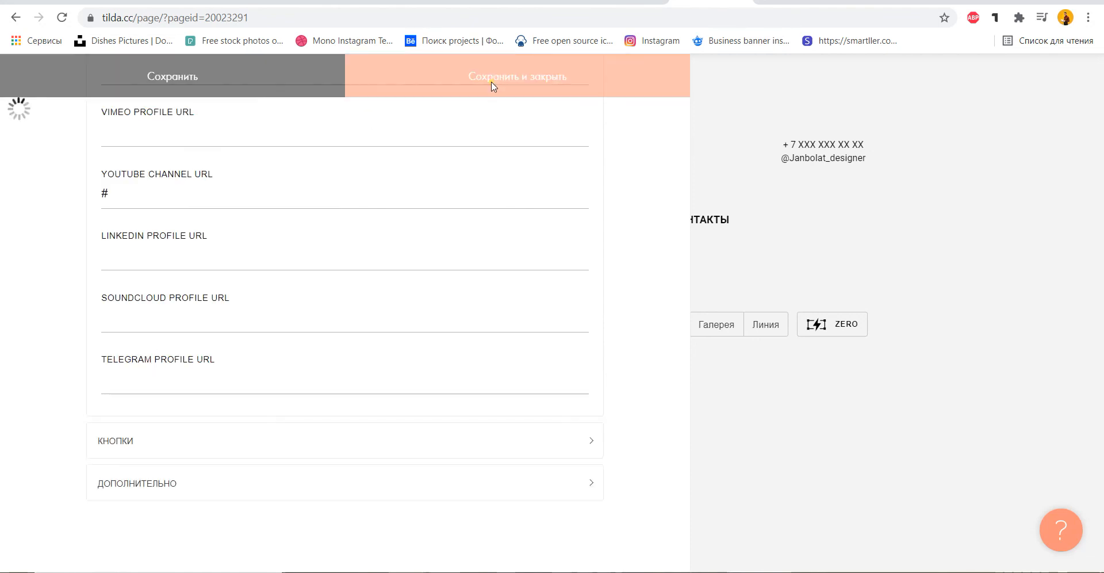